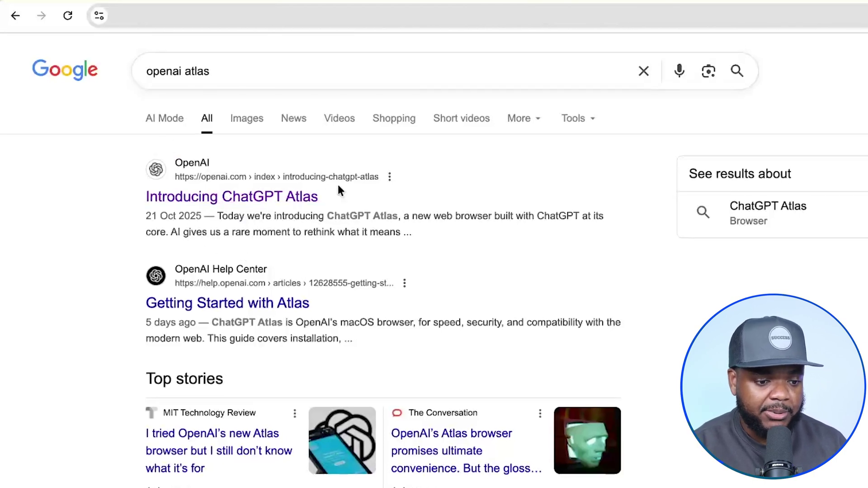
Open the "Introducing ChatGPT Atlas" result from OpenAI in the search results
left_click(271, 199)
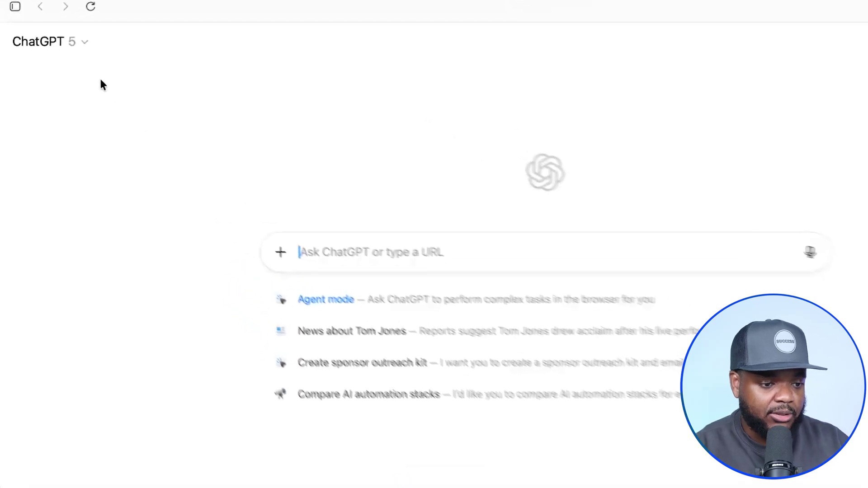
With the Instant model selected, ask ChatGPT to scan the internet for the best 10 digital products that sell easily even for beginners
left_click(60, 43)
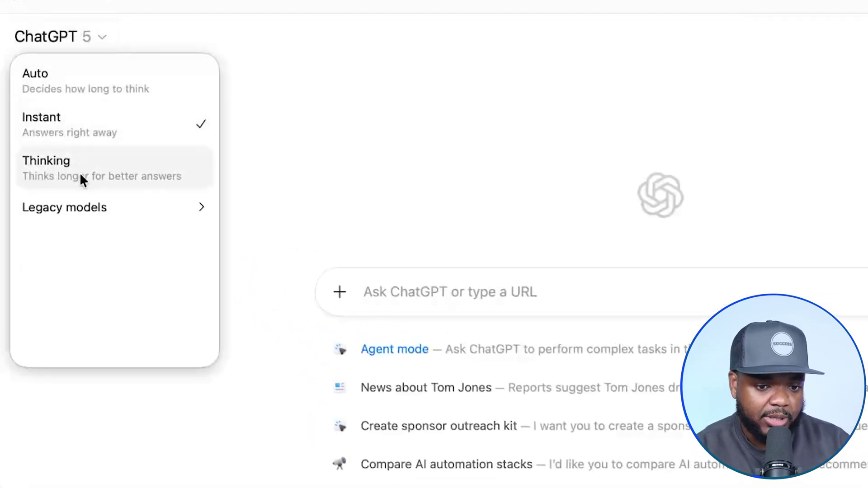
mouse_move(92, 208)
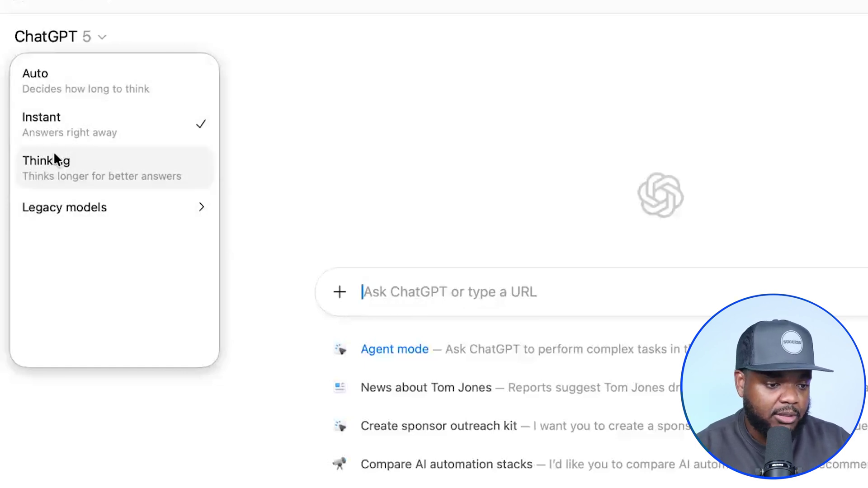
left_click(114, 121)
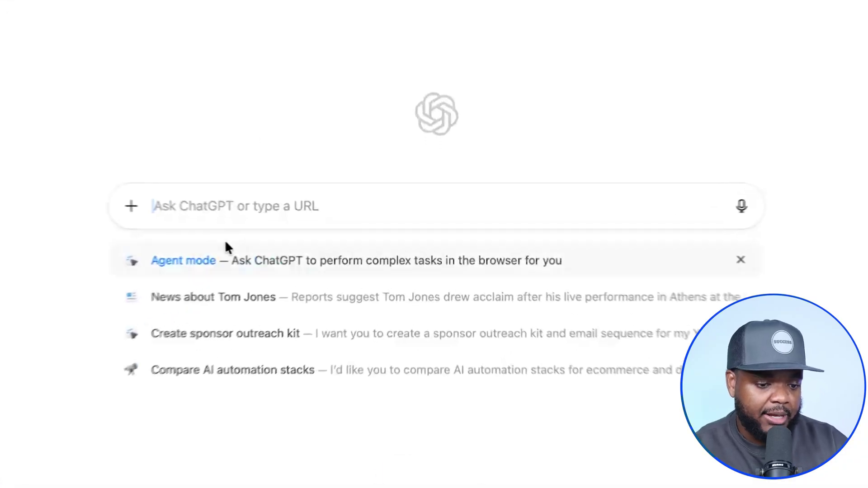
type("scan the internet tell me the best 10 digital products that sell easily even for beginners")
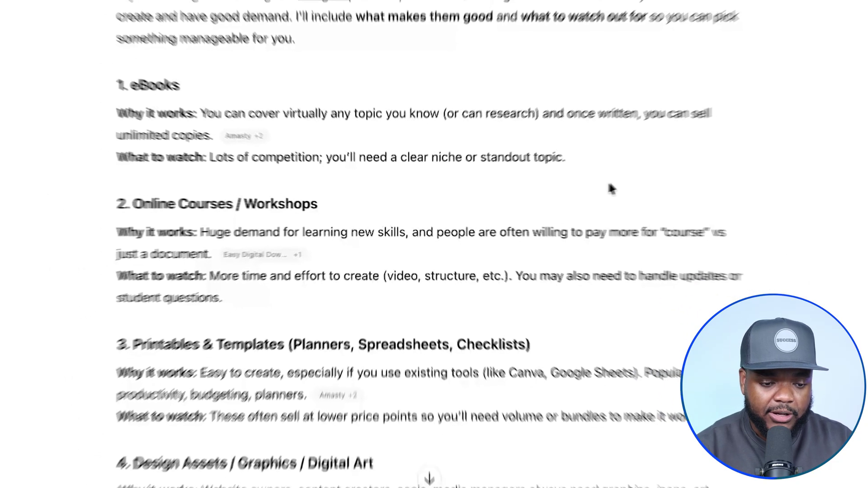
Read through the ten suggested digital product types, checking why each one works and what to watch
scroll(575, 189, "down", 7)
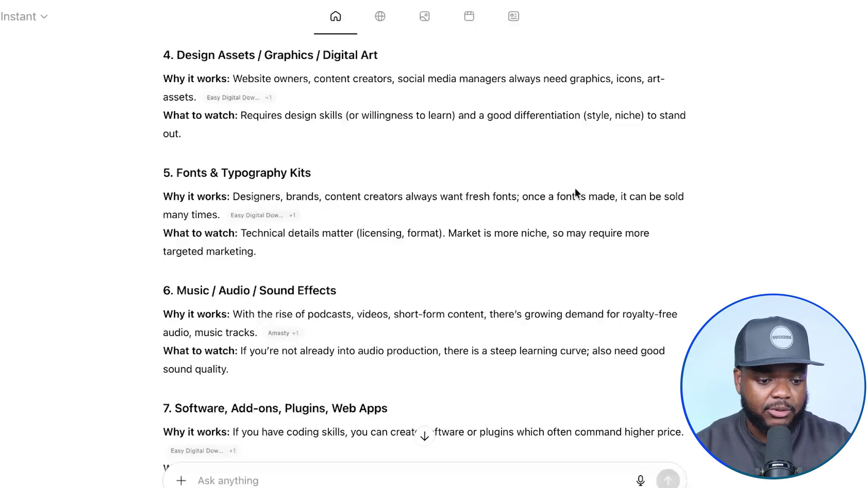
scroll(575, 188, "down", 1)
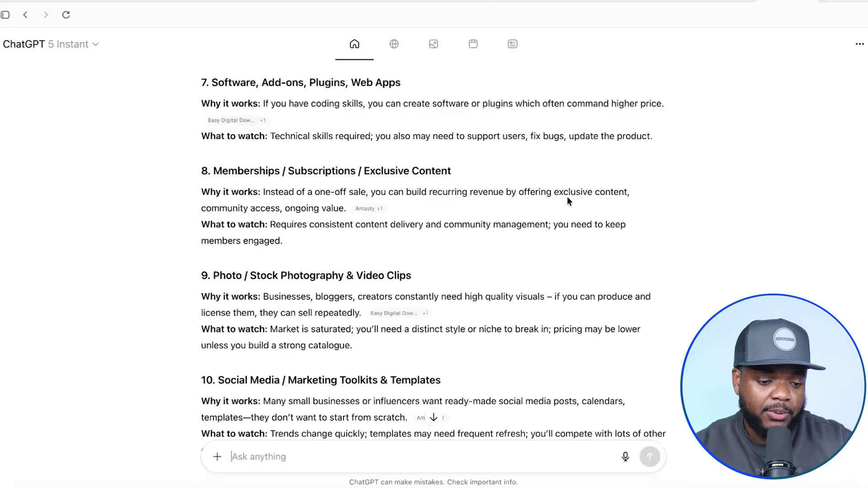
scroll(449, 181, "down", 2)
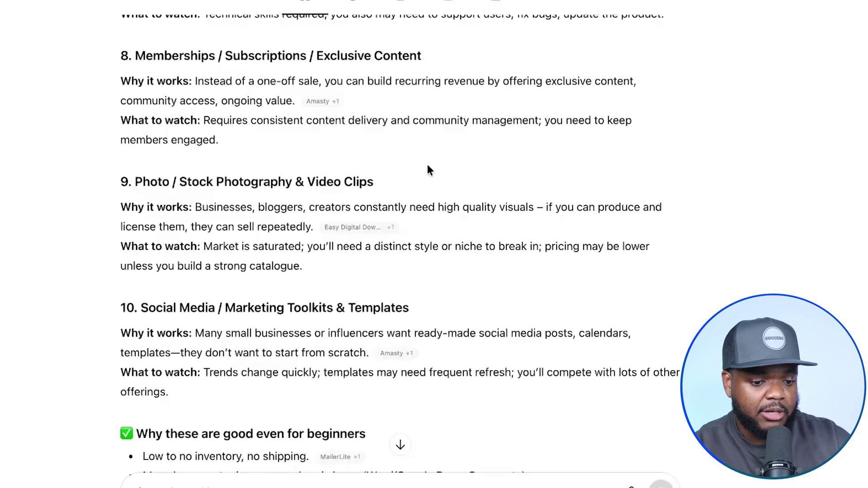
scroll(426, 206, "up", 5)
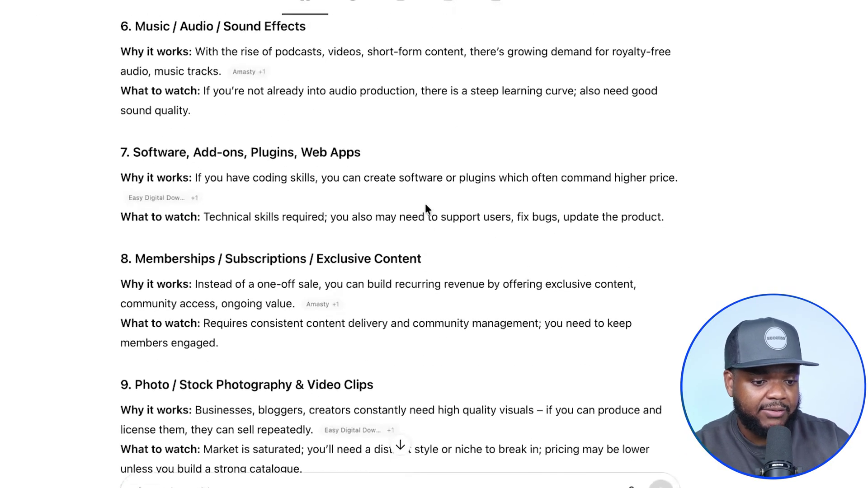
scroll(425, 204, "up", 10)
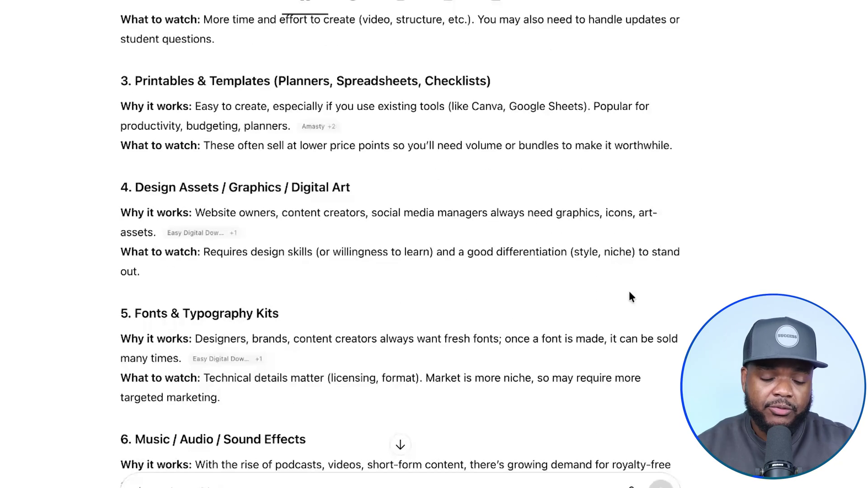
scroll(630, 293, "down", 4)
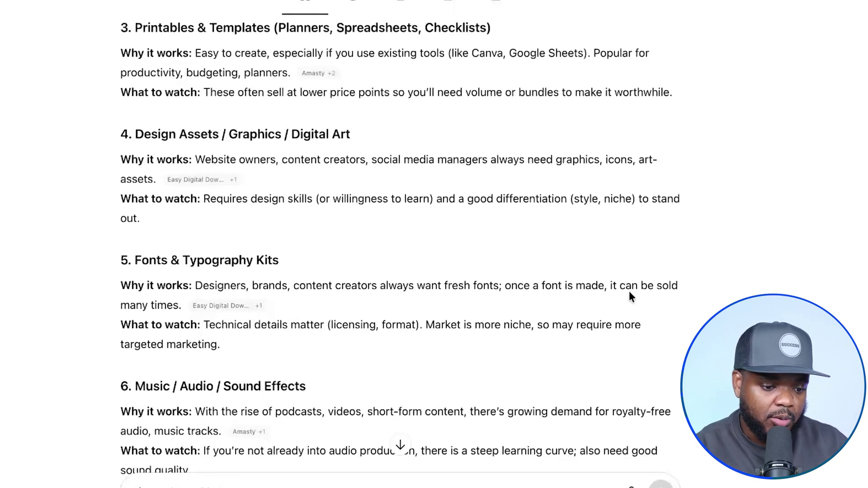
scroll(635, 285, "up", 5)
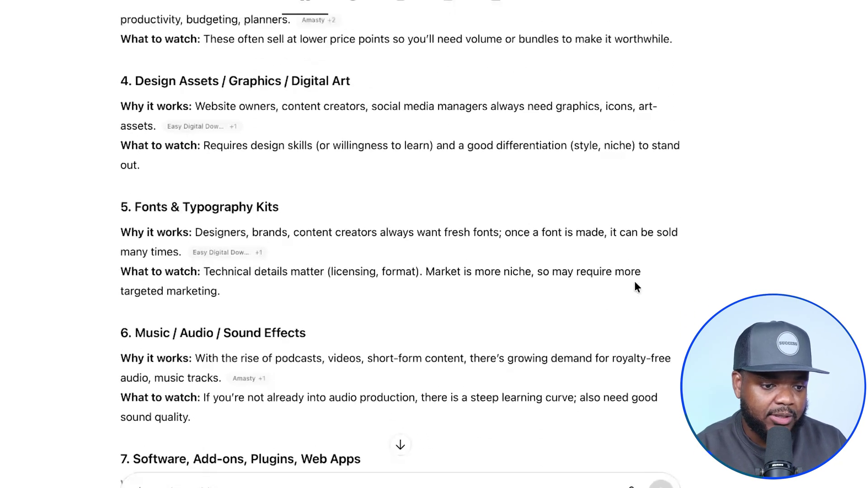
scroll(181, 122, "up", 5)
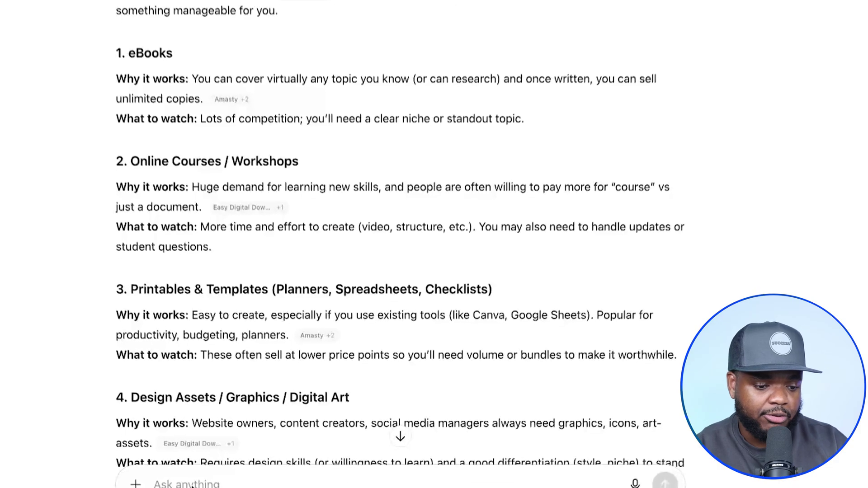
Ask for the top 10 independent websites/sellers of planners and templates toolkits for business owners, excluding Etsy and marketplaces
type("scan the internet and tell me the top 10 independent websites/sellers that are selling planners and templates Toolkits(do not include etsy, marketplaces etc)")
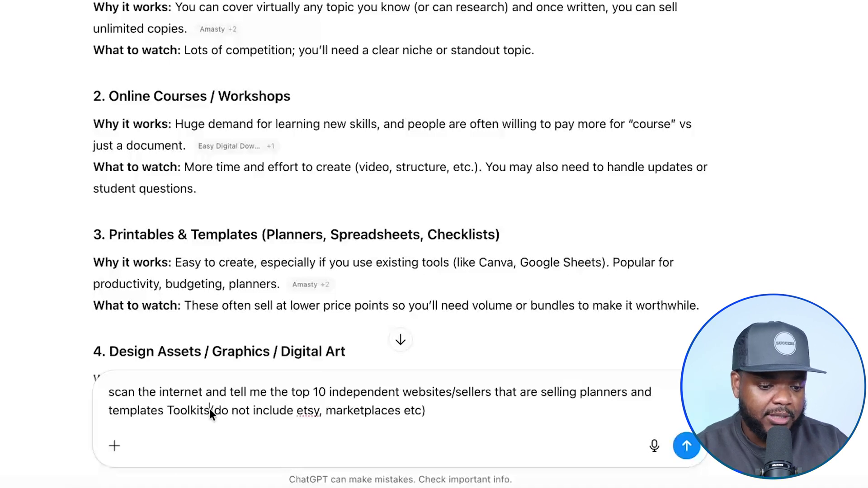
type("for")
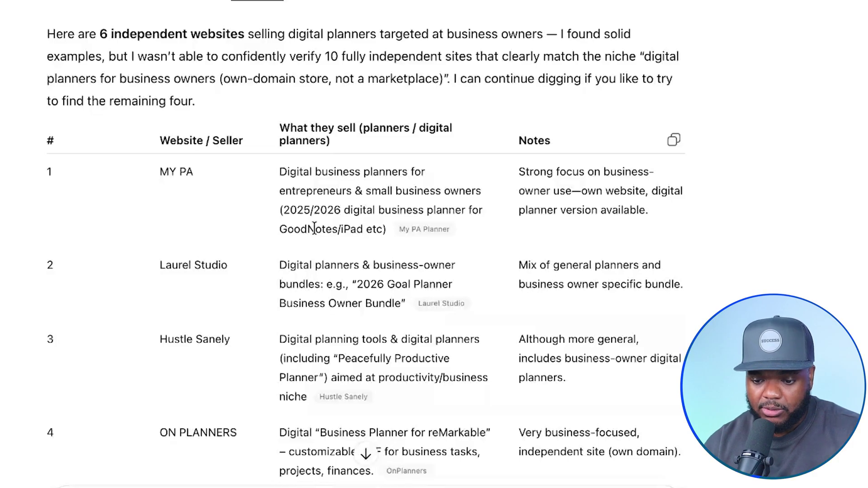
Open the OnPlanners source for the ON PLANNERS row, then examine the site's Similarweb traffic and its daily planner templates collection
scroll(323, 182, "down", 1)
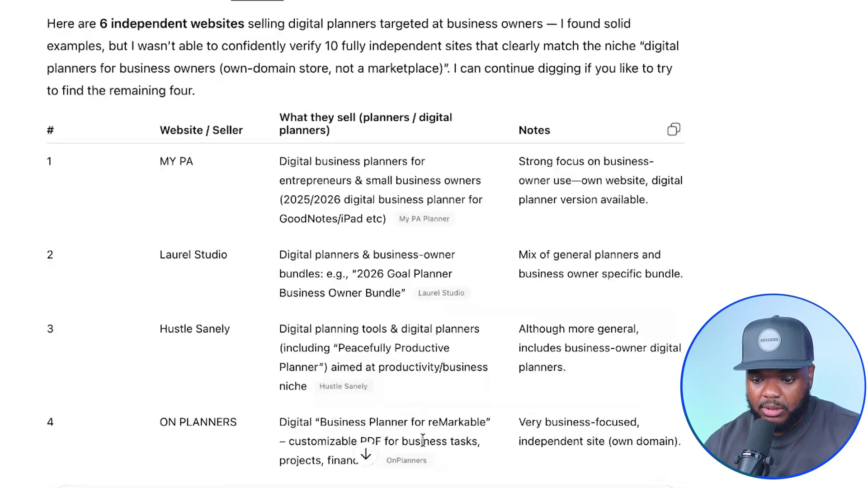
left_click(406, 460)
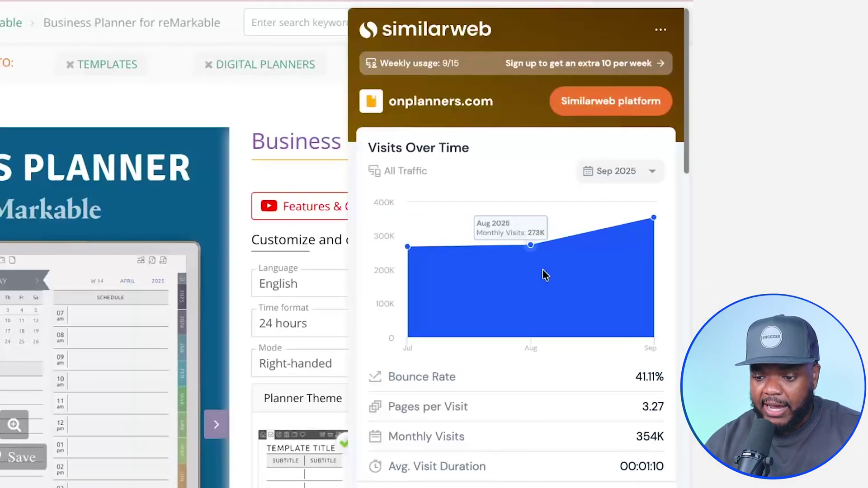
mouse_move(648, 236)
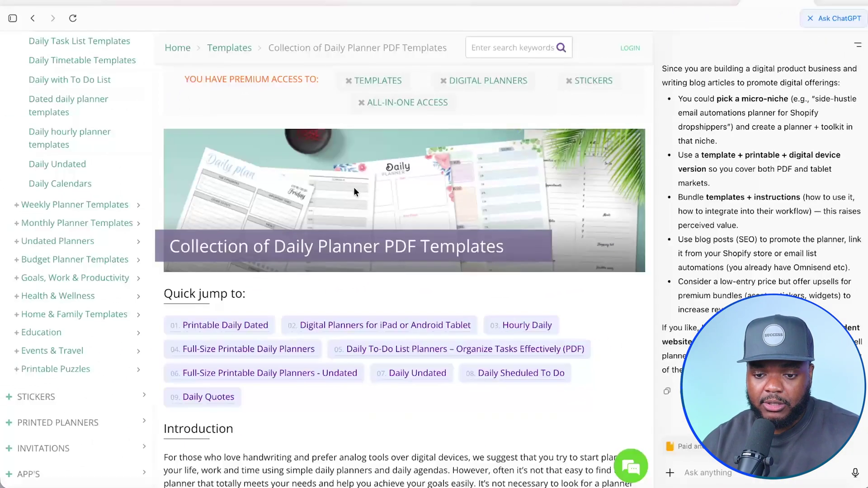
scroll(127, 184, "up", 8)
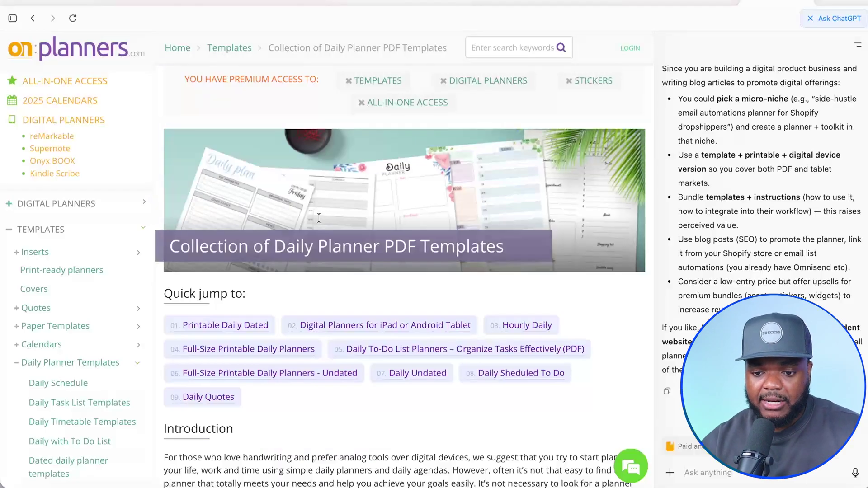
scroll(198, 252, "down", 14)
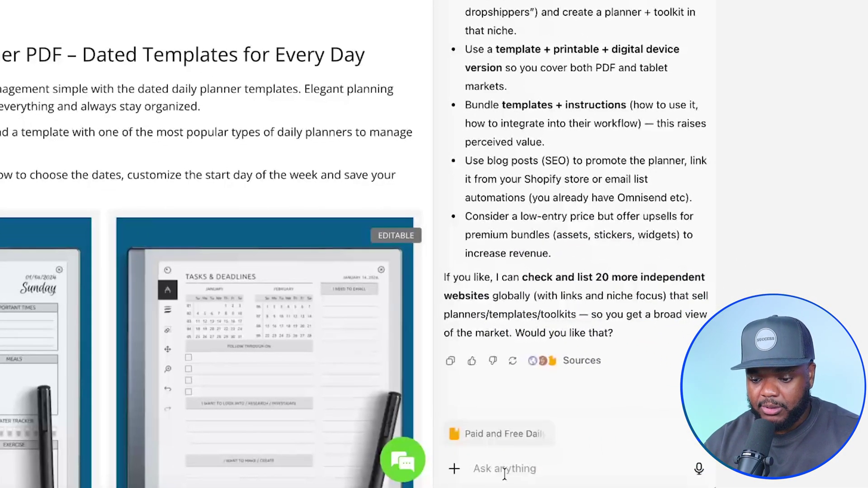
In agent mode, ask for the website's top 5 digital products to replicate, using search data and focusing on AI-buildable planners targeted to business owners
type("scan this website and tell me the top 5 digital products they sell that I should focus on when building my own website similar to this, check search data and ensure you focus on digital planners I can build with AI targarted to business owners")
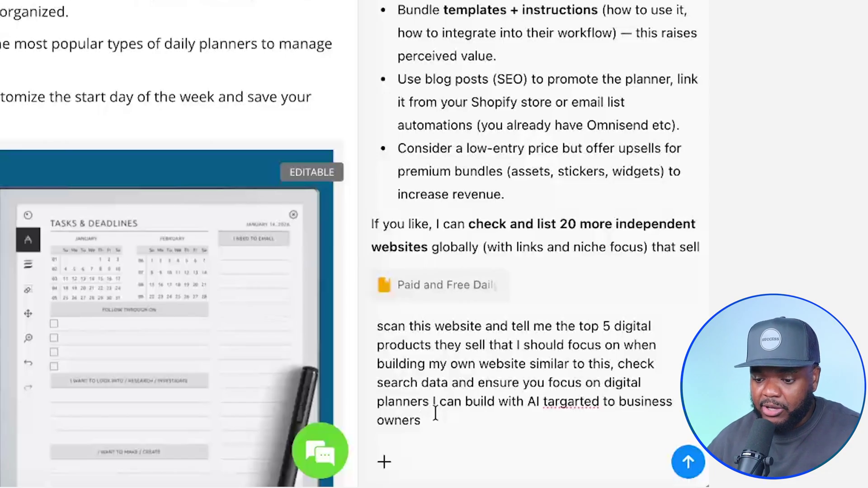
right_click(573, 402)
left_click(489, 187)
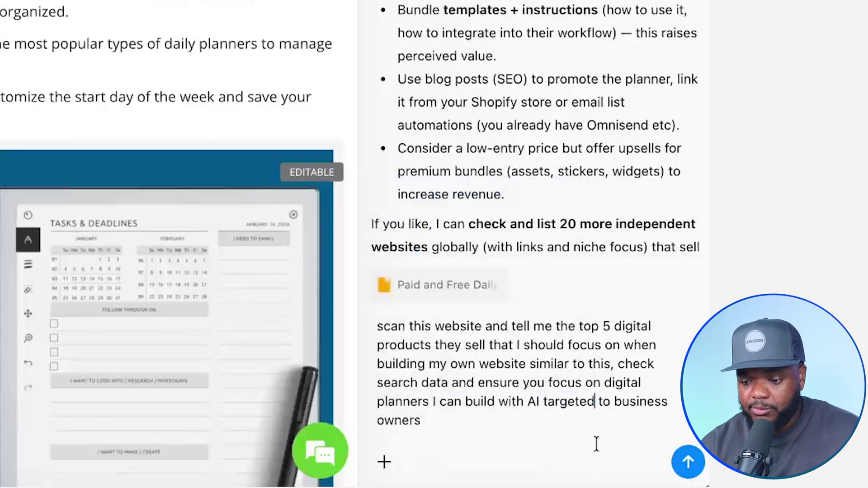
left_click(384, 462)
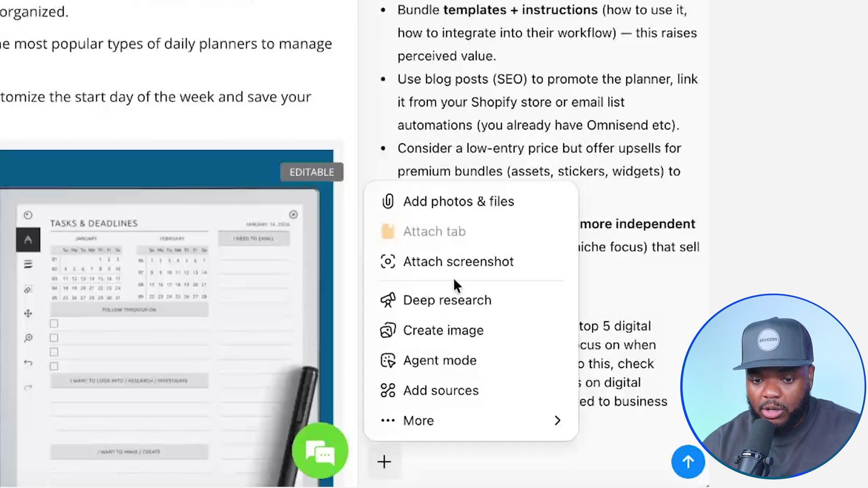
left_click(487, 366)
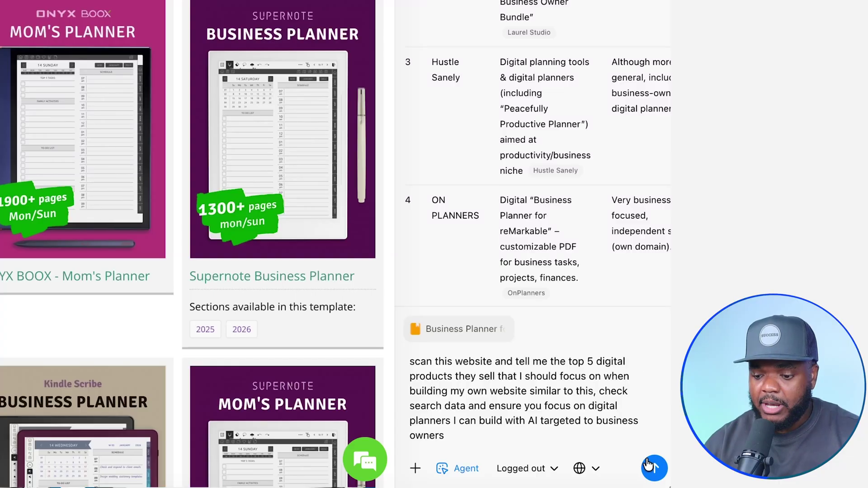
left_click(653, 468)
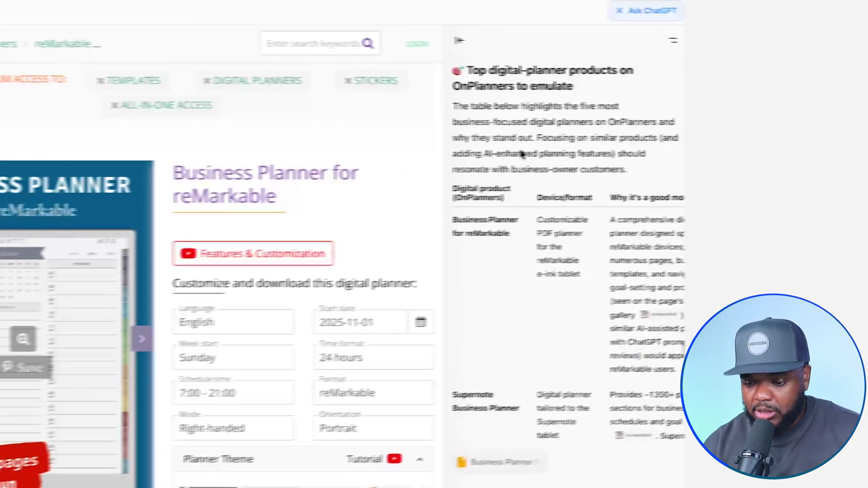
Copy "Generic digital productivity planner (light theme)" from the recommended products table and search OnPlanners for it
scroll(723, 146, "down", 2)
scroll(513, 154, "down", 3)
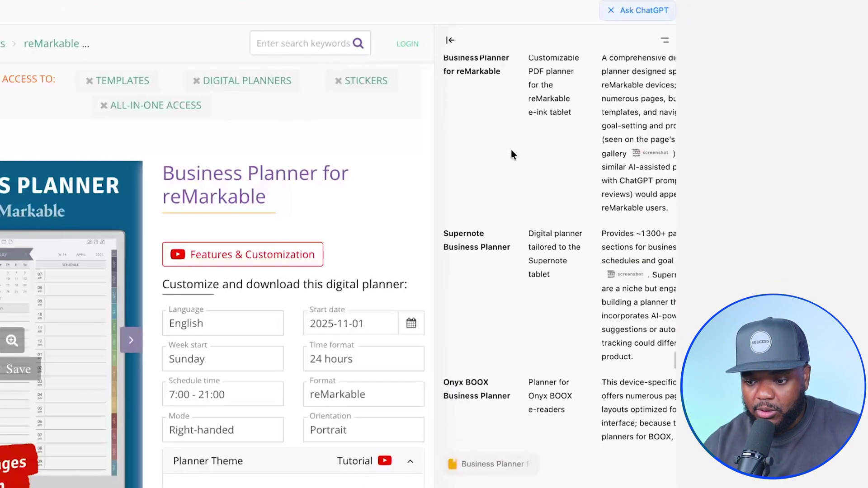
scroll(512, 154, "down", 8)
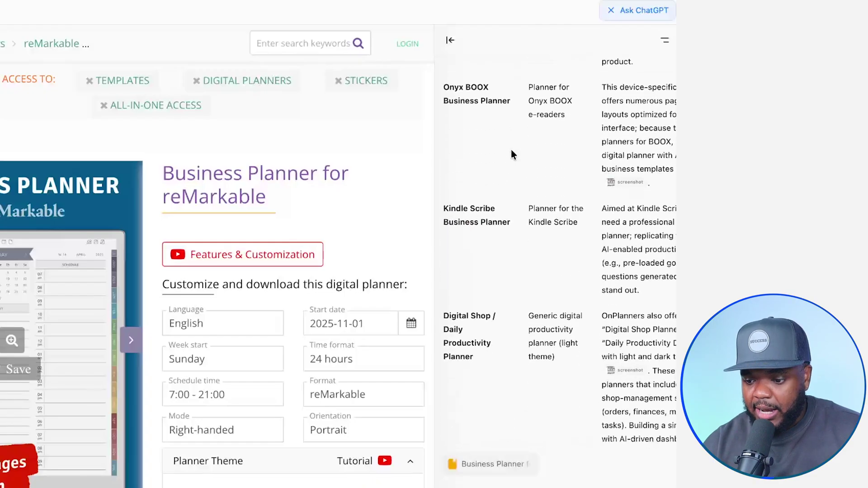
scroll(513, 154, "down", 2)
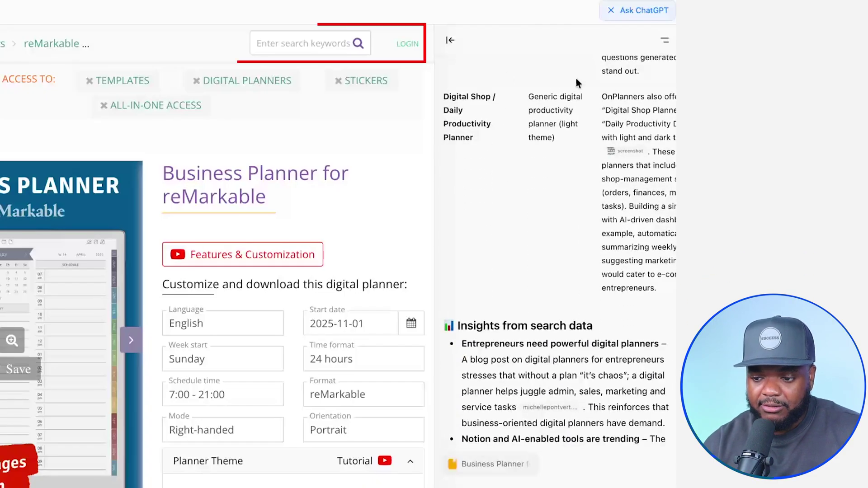
triple_click(555, 96)
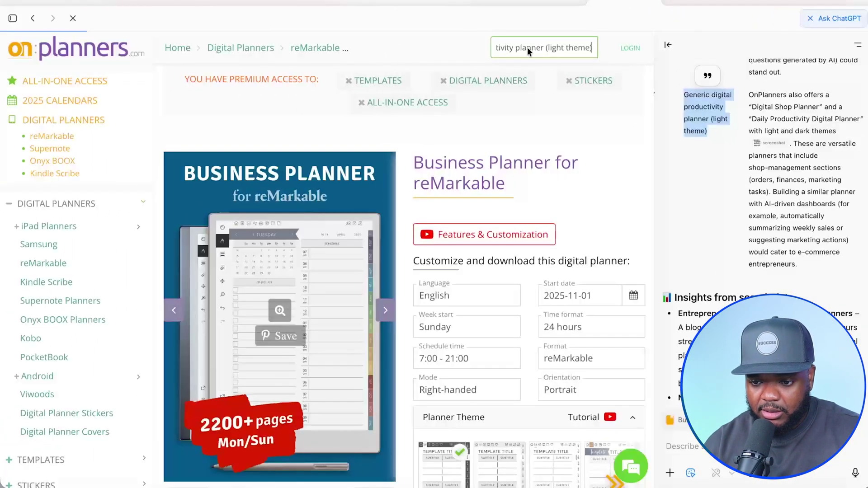
Open the Daily Productivity Digital Planner (Light Theme) product page from the OnPlanners search results
scroll(465, 207, "down", 6)
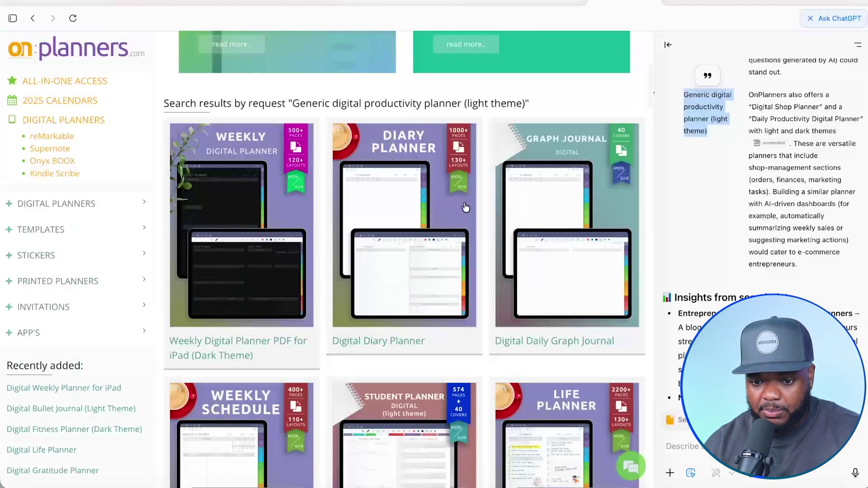
scroll(263, 194, "down", 5)
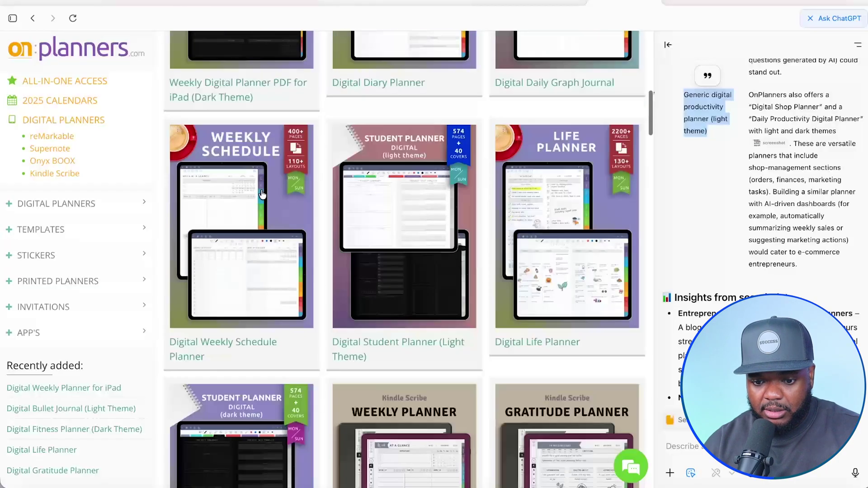
scroll(262, 195, "up", 5)
scroll(263, 196, "down", 5)
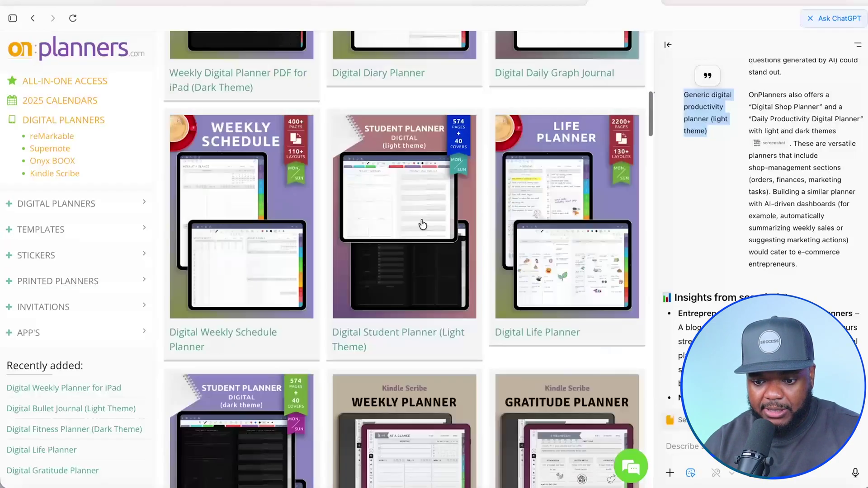
left_click(427, 220)
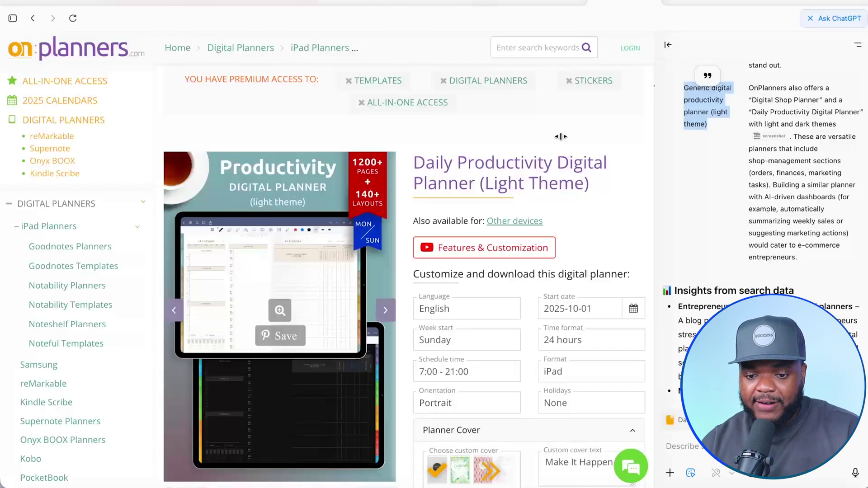
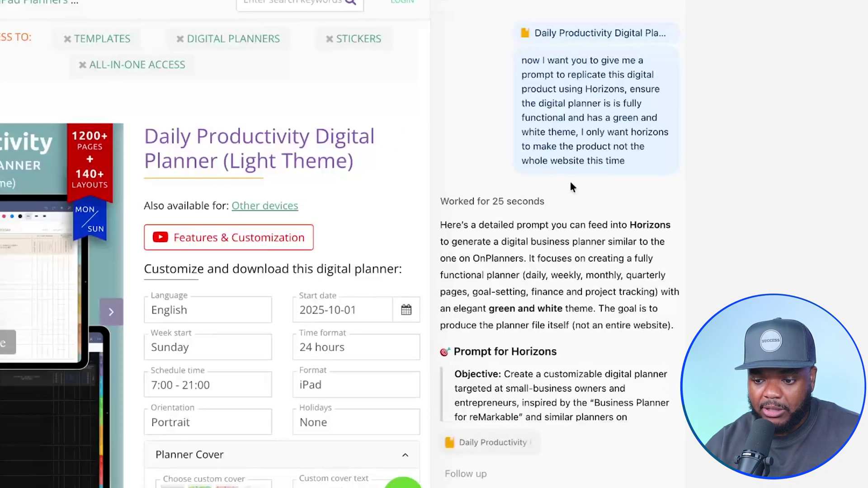
Copy the generated green and white planner prompt, starting from its Objective, and paste it into the Hostinger Horizons creation prompt
scroll(537, 255, "down", 5)
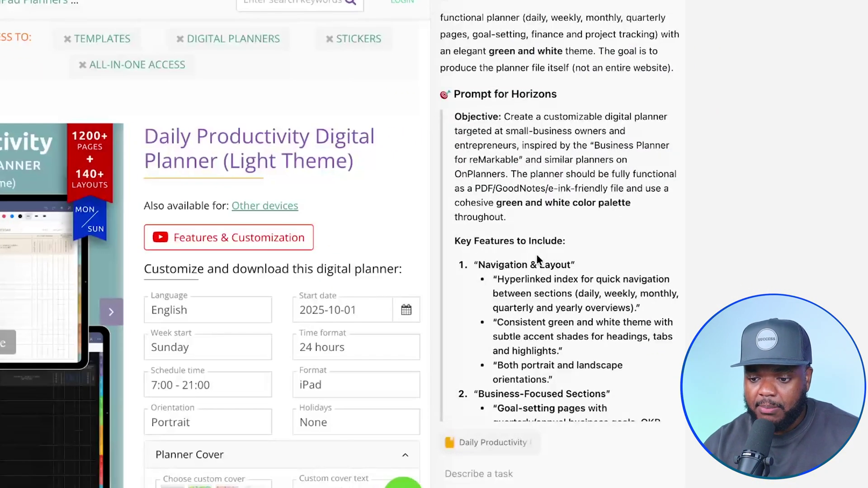
scroll(538, 257, "down", 4)
scroll(536, 255, "up", 5)
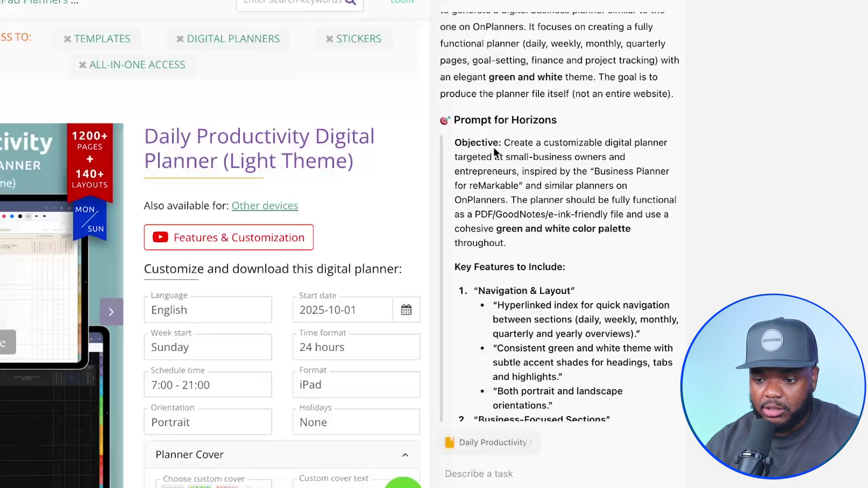
left_click_drag(457, 143, 572, 344)
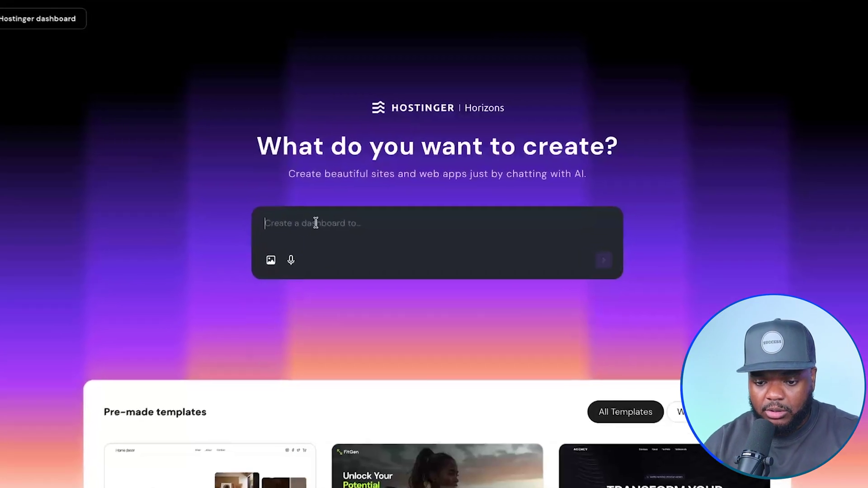
key("ctrl+v")
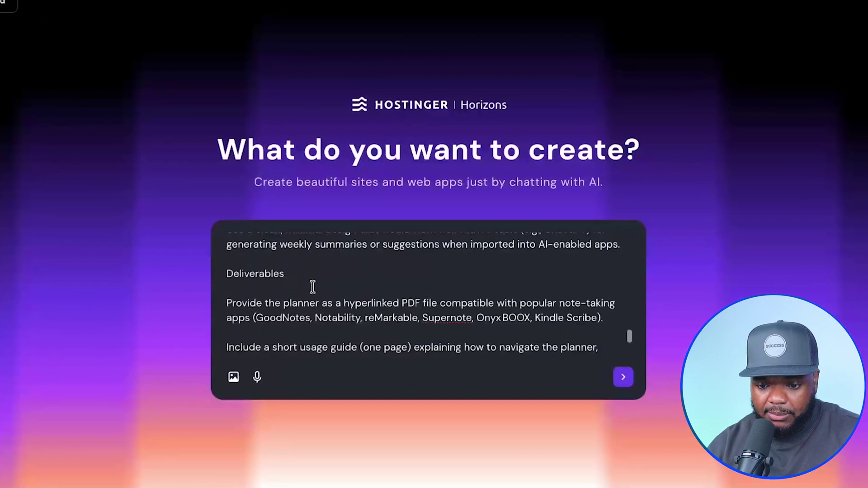
Review the pasted planner prompt in Horizons and submit it to generate the digital planner
scroll(313, 287, "up", 10)
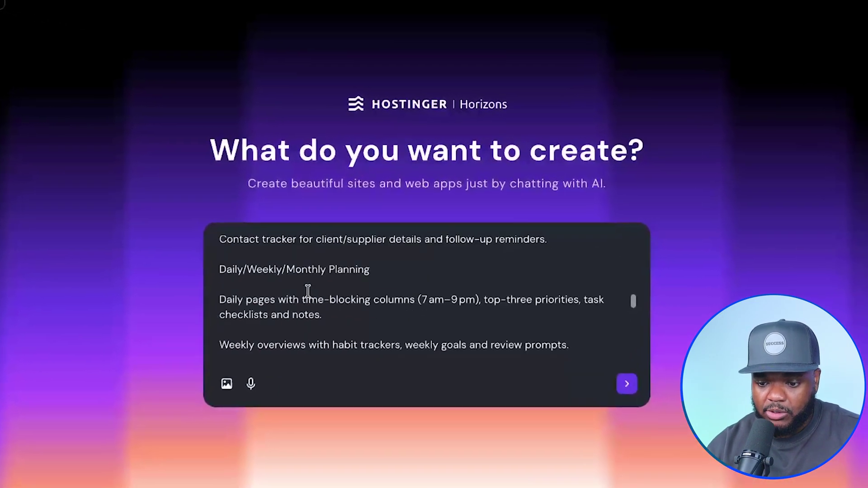
scroll(496, 340, "up", 3)
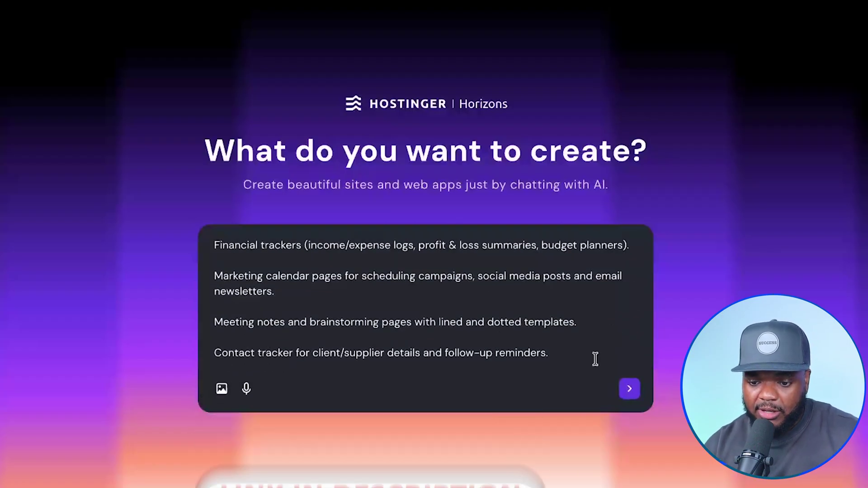
scroll(595, 359, "up", 10)
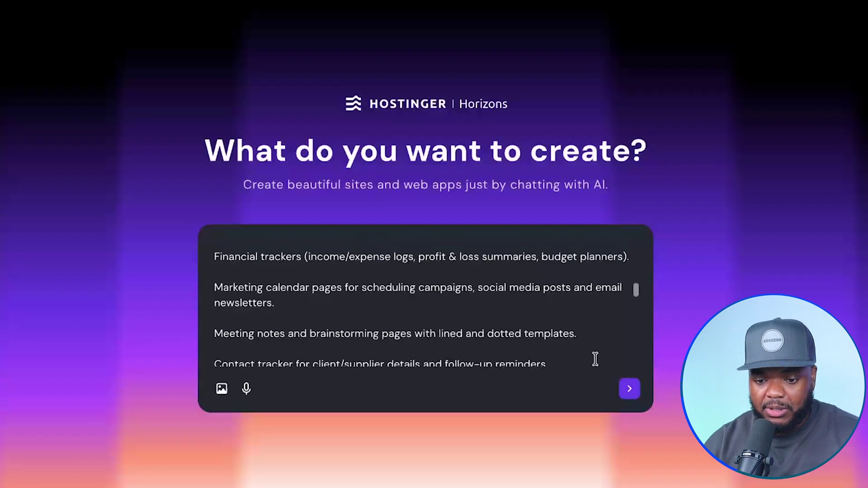
left_click(630, 390)
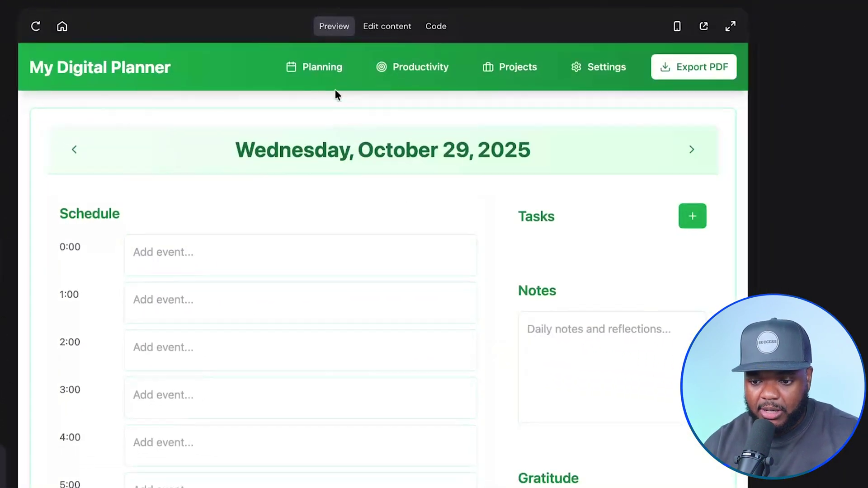
Open the monthly calendar in the generated planner's preview and look through its day cells
left_click(496, 90)
left_click(315, 164)
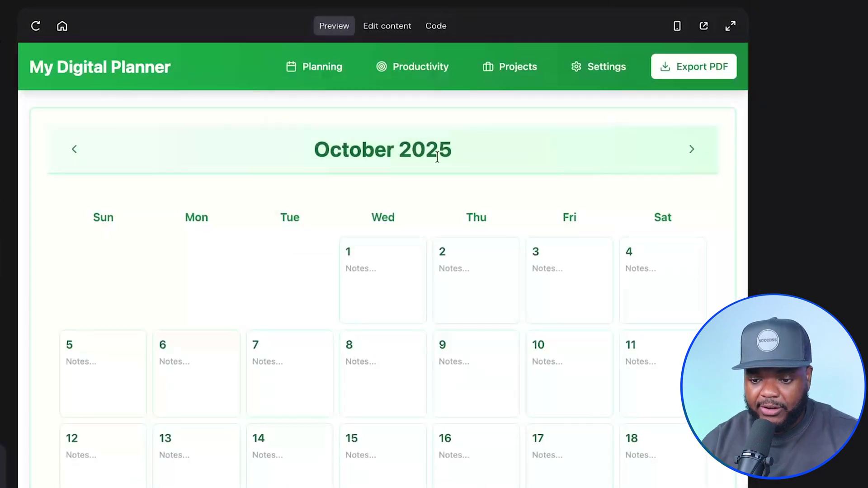
scroll(437, 156, "down", 2)
scroll(437, 157, "up", 2)
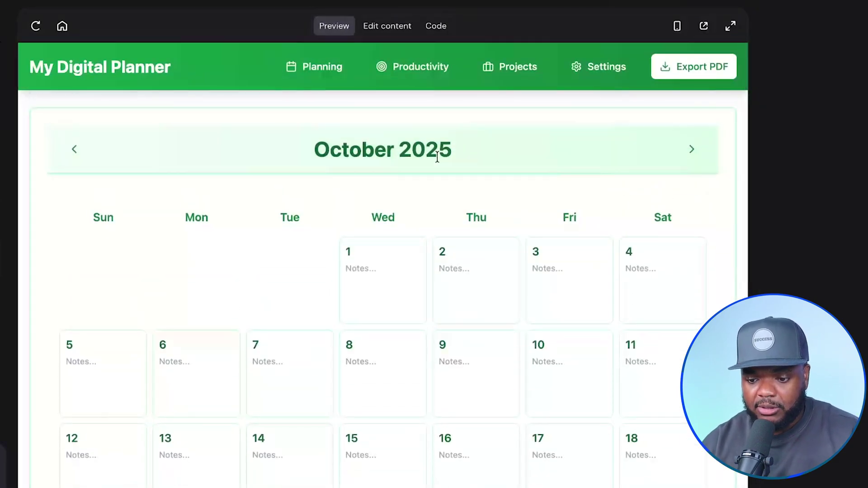
scroll(438, 157, "down", 4)
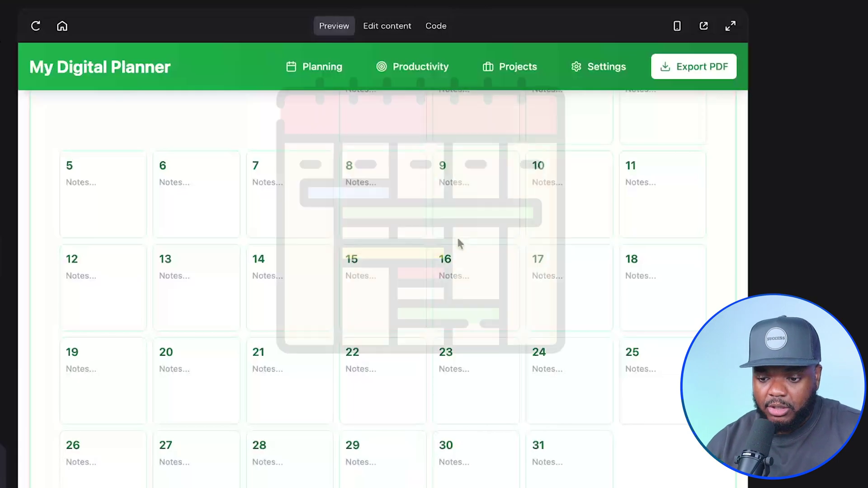
scroll(384, 209, "up", 4)
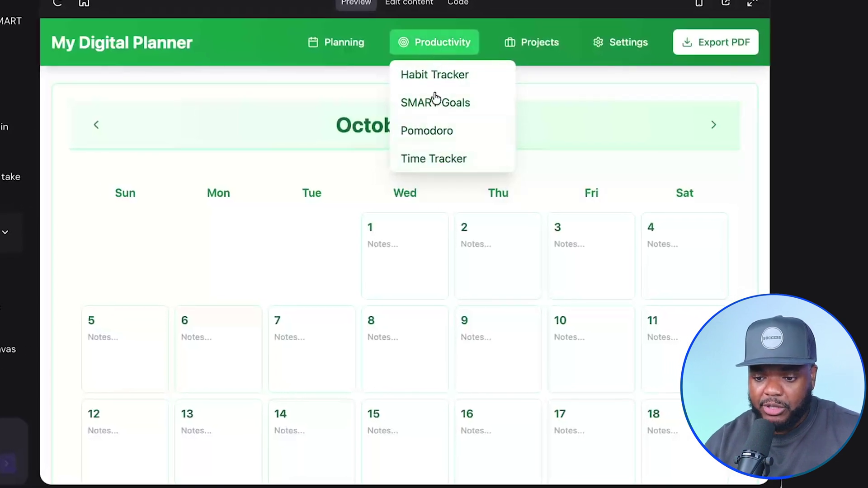
Test the planner's productivity tools by starting a Pomodoro work session, and view the Habit Tracker and another planning page
left_click(438, 136)
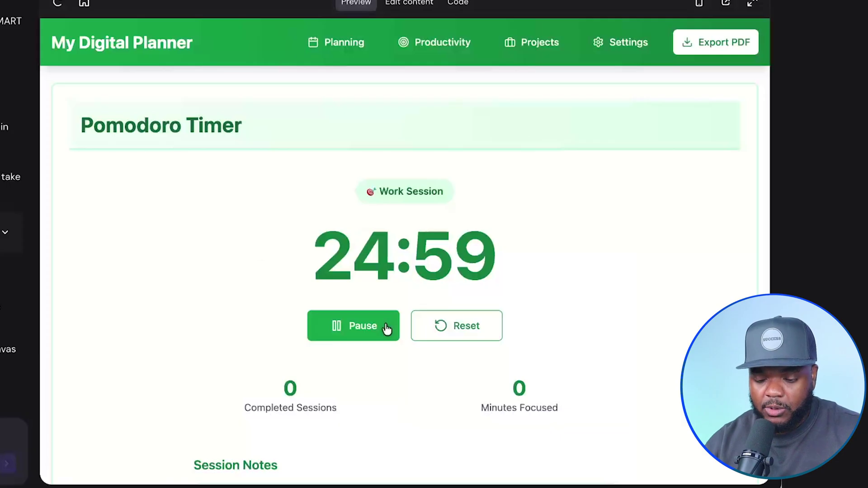
mouse_move(440, 40)
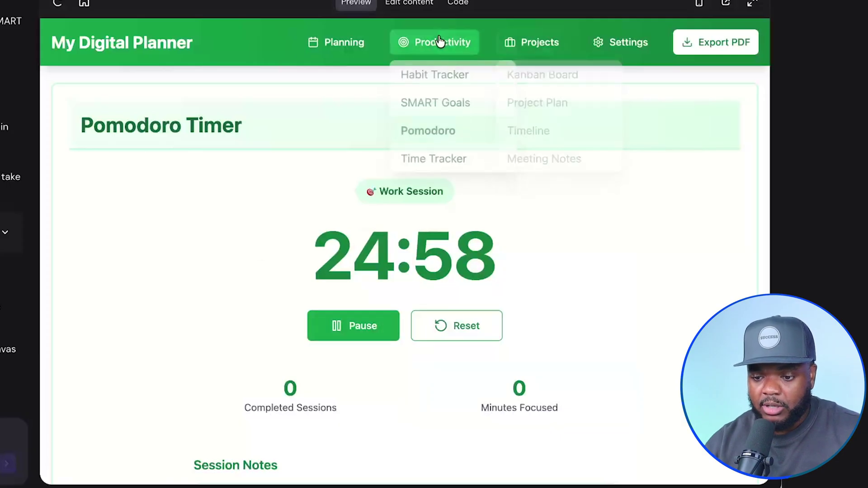
left_click(416, 75)
mouse_move(340, 52)
left_click(332, 198)
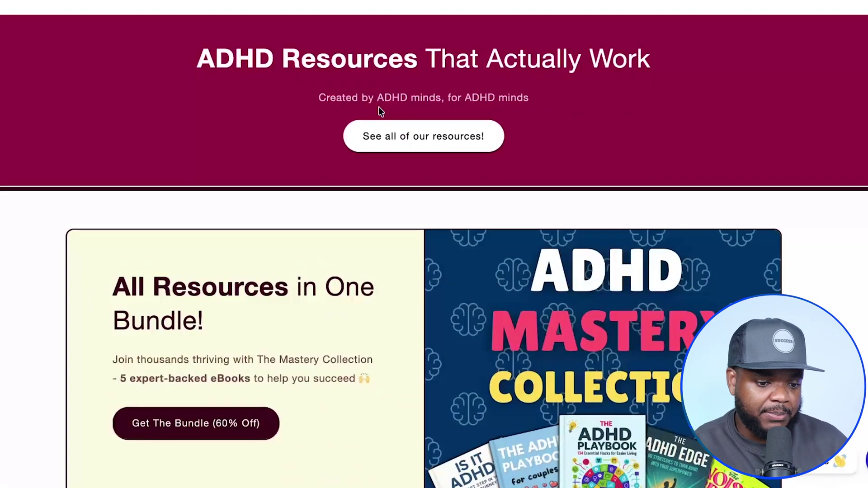
Switch to the MyADHDventure website, examine its homepage resource offers, and open the shop to view its digital products
scroll(379, 108, "down", 15)
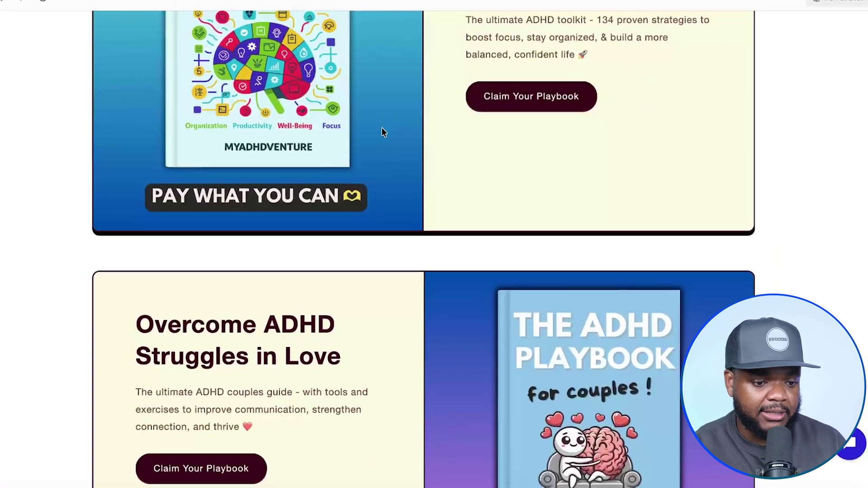
scroll(382, 128, "up", 15)
scroll(382, 131, "up", 2)
scroll(324, 184, "up", 3)
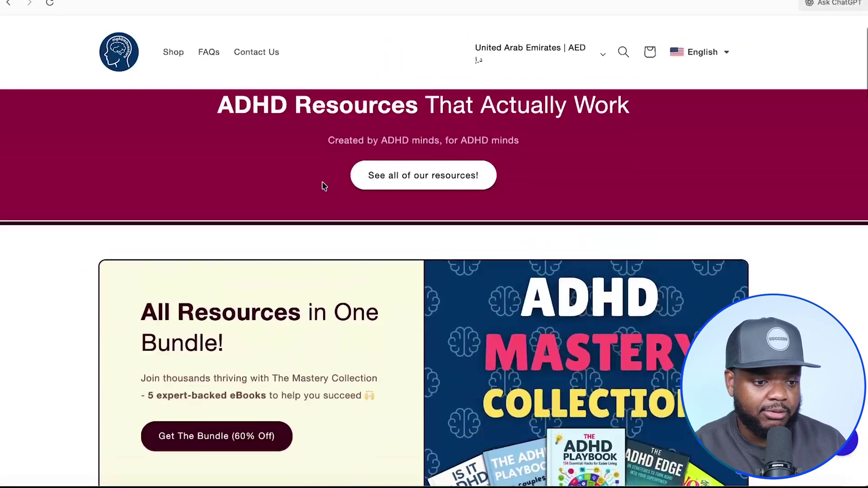
left_click(367, 247)
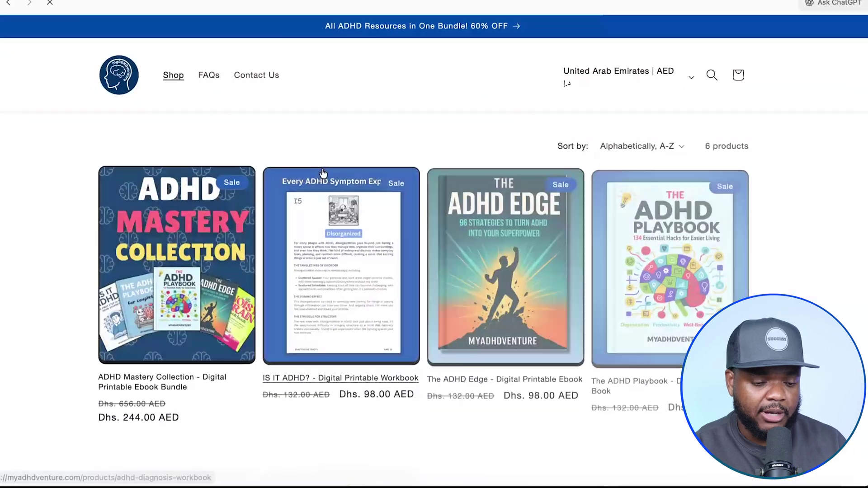
scroll(320, 171, "down", 3)
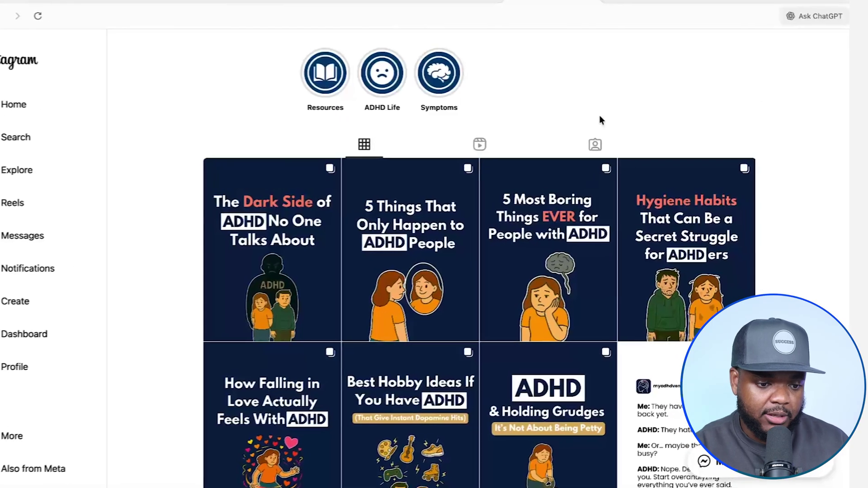
Switch to the myadhdventure Instagram profile and examine its profile details, post topics and engagement across the post grid
scroll(587, 253, "down", 2)
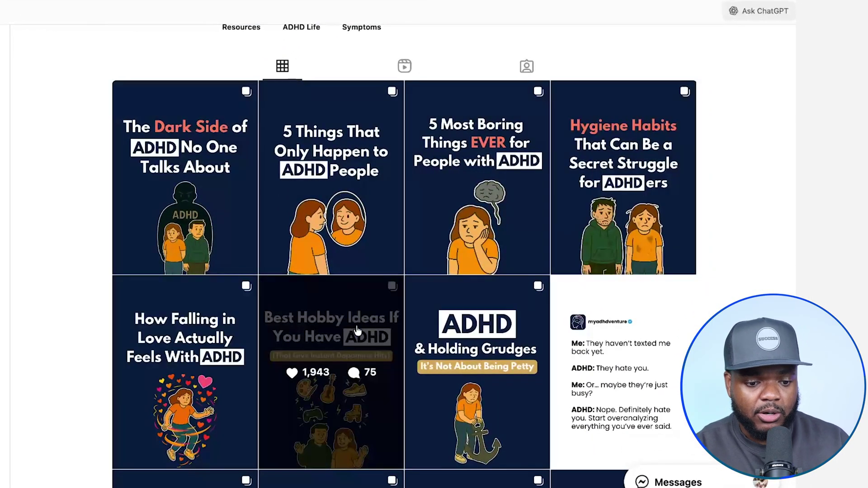
scroll(498, 332, "down", 3)
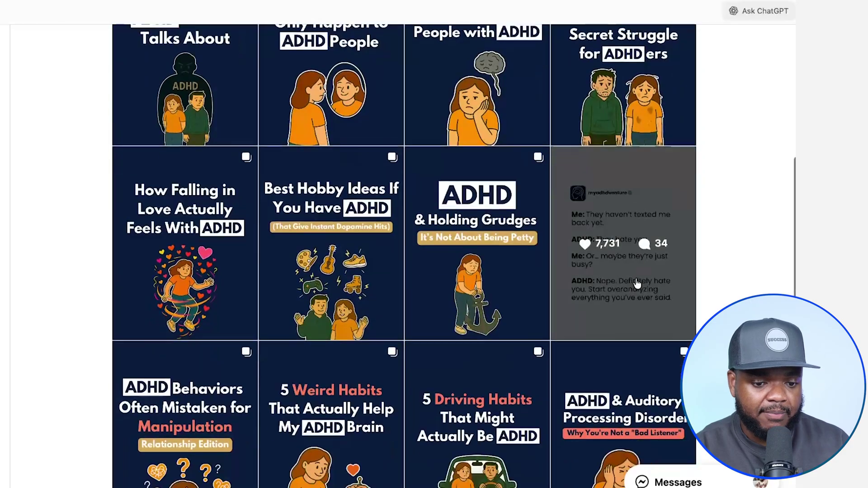
scroll(638, 283, "down", 8)
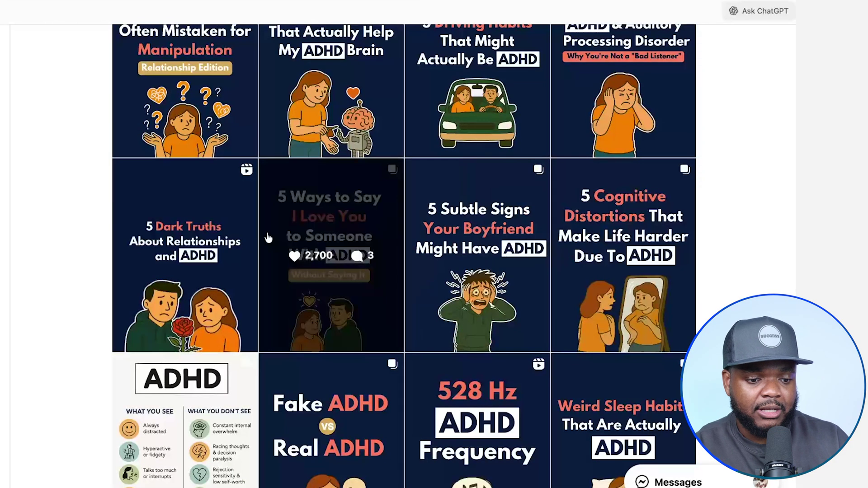
scroll(371, 252, "down", 6)
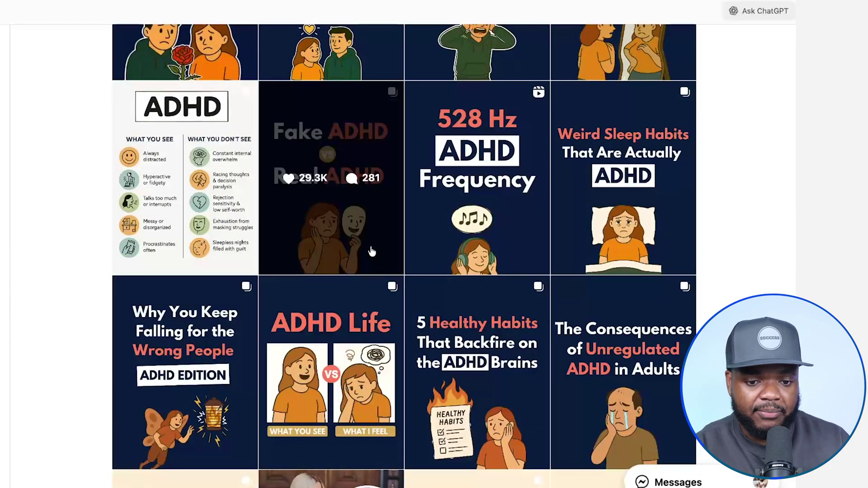
scroll(371, 251, "down", 8)
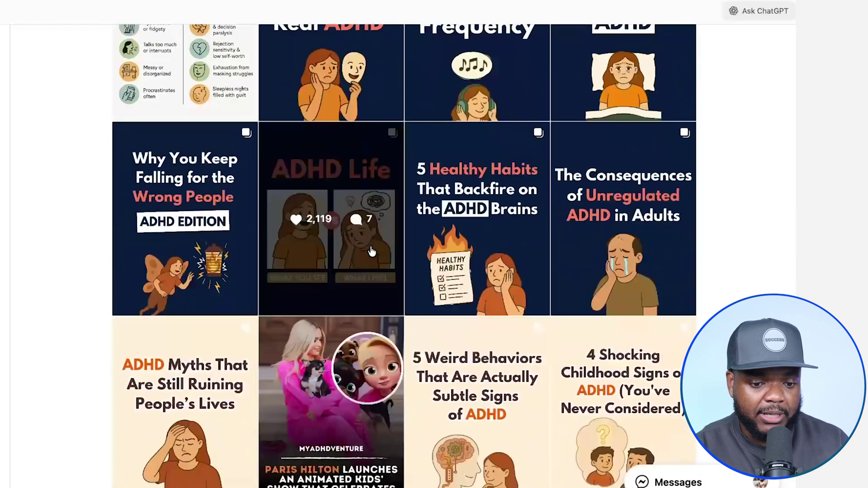
scroll(371, 252, "up", 14)
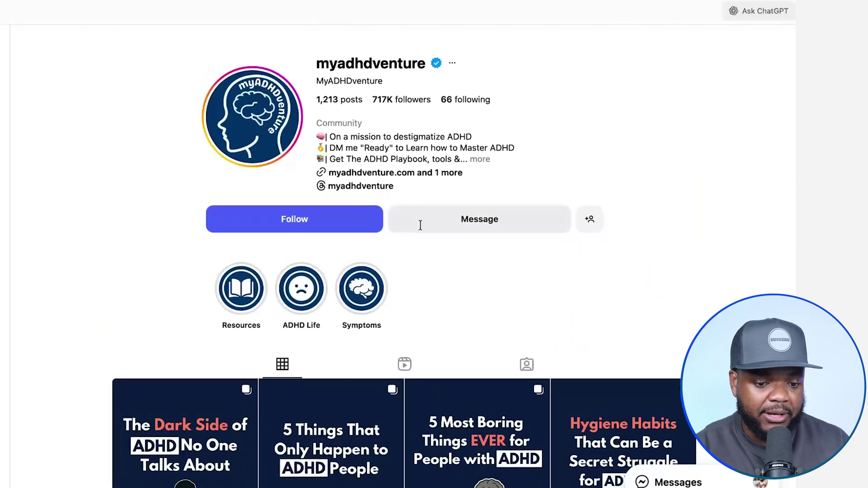
scroll(433, 186, "down", 20)
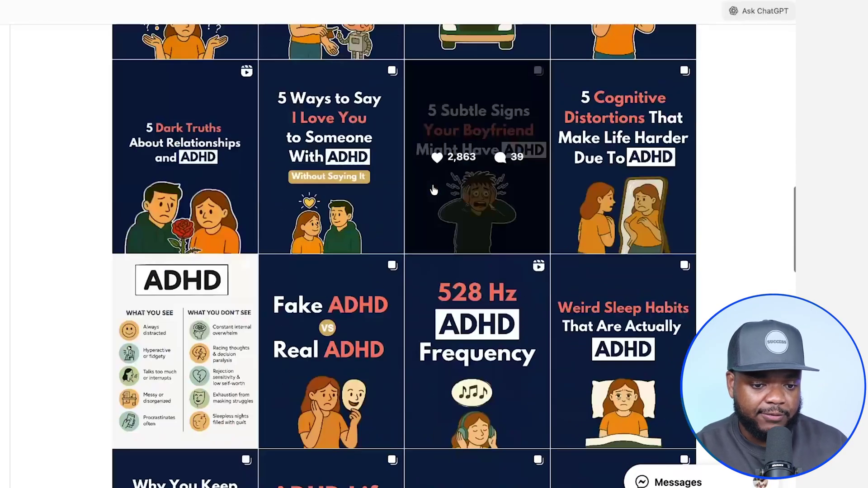
scroll(433, 189, "down", 4)
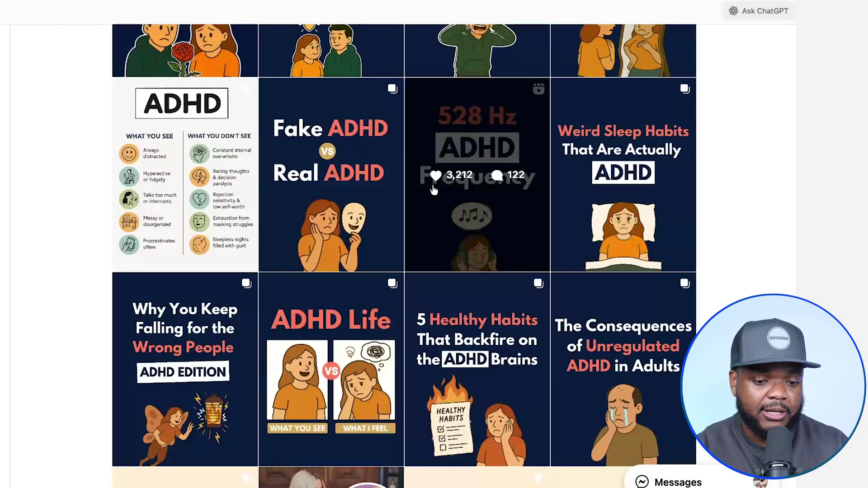
scroll(434, 189, "down", 7)
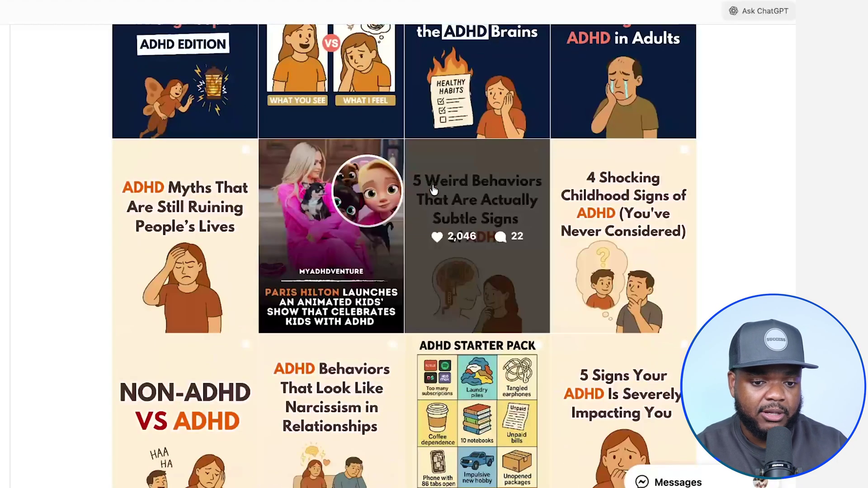
scroll(433, 189, "down", 9)
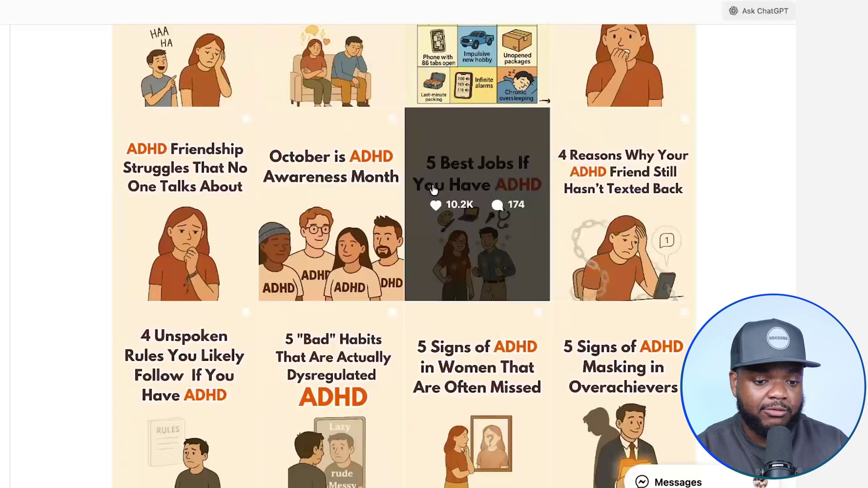
scroll(433, 189, "down", 10)
scroll(434, 189, "up", 20)
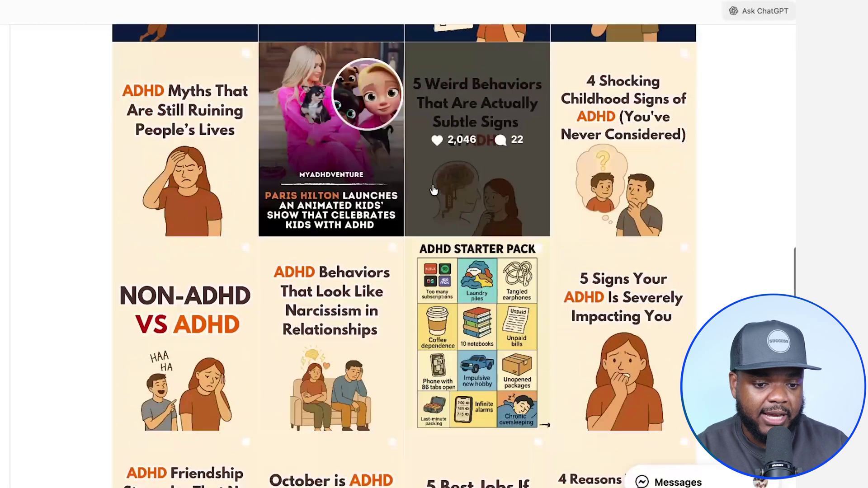
scroll(321, 189, "up", 4)
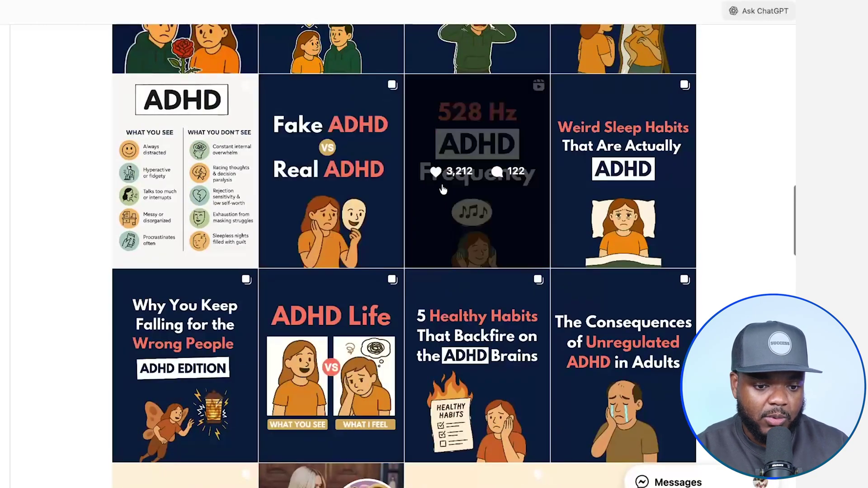
scroll(350, 190, "up", 1)
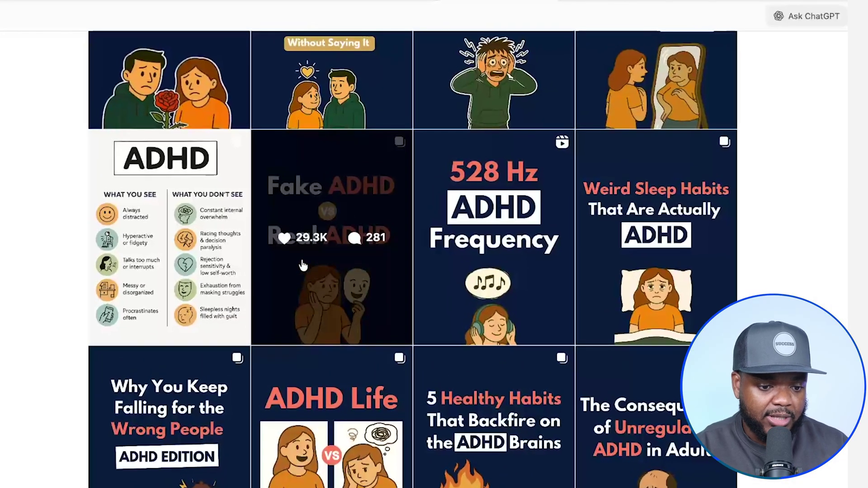
Open the "Fake ADHD vs Real ADHD" post and page through its carousel slides
left_click(328, 275)
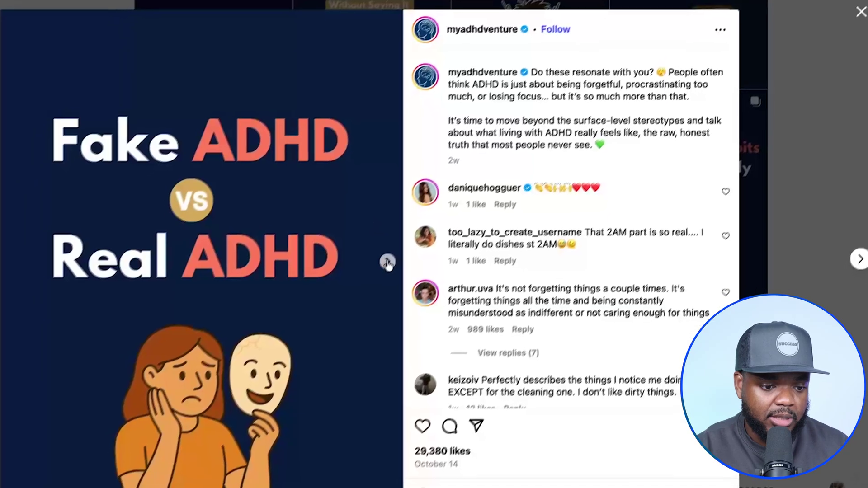
left_click(388, 262)
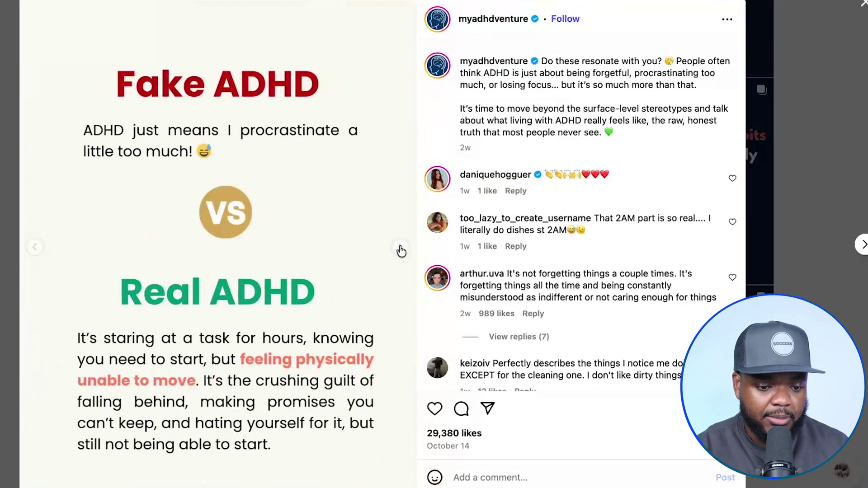
left_click(401, 250)
left_click(401, 250)
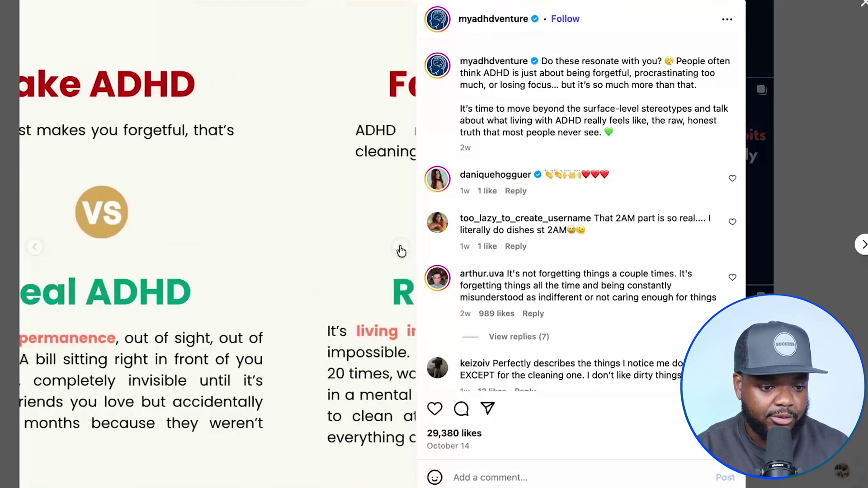
Page through the remaining "Fake ADHD vs Real ADHD" slides to the ADHD Playbook promotion, and return to the opening slide
left_click(401, 250)
left_click(401, 251)
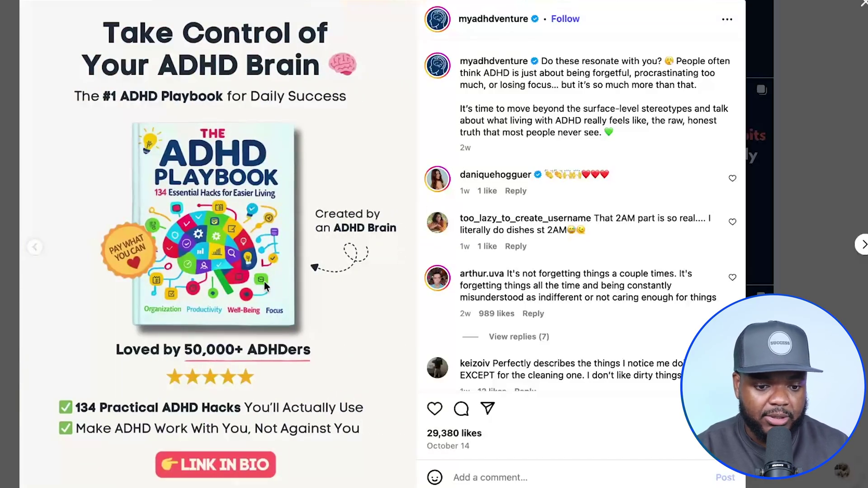
left_click(34, 247)
left_click(34, 251)
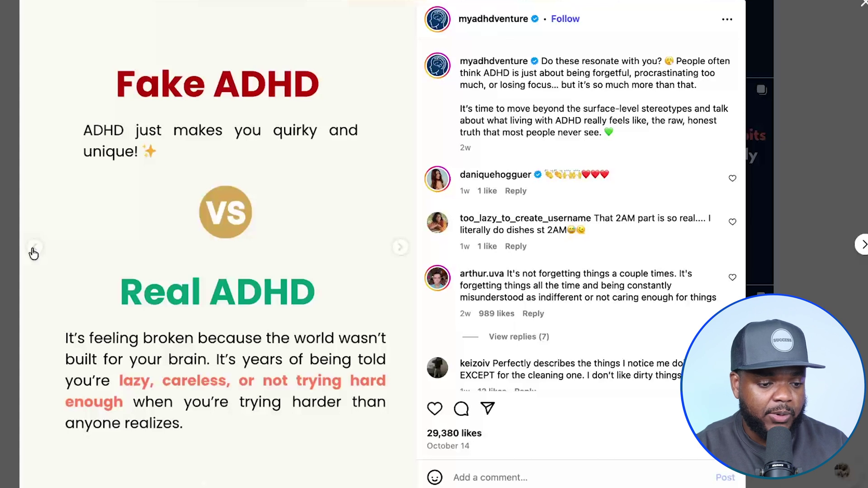
left_click(34, 251)
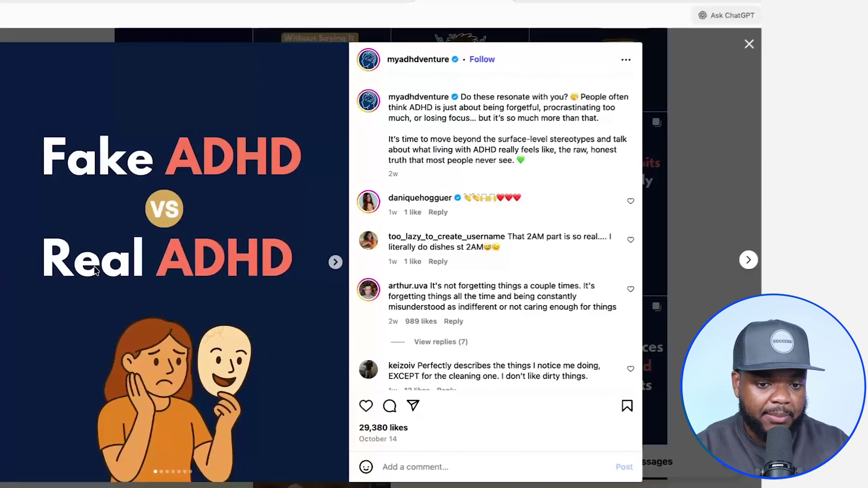
Ask ChatGPT in Agent mode to scan every carousel slide, describe its text and visuals, and break down the full flow for recreating the style
left_click(717, 15)
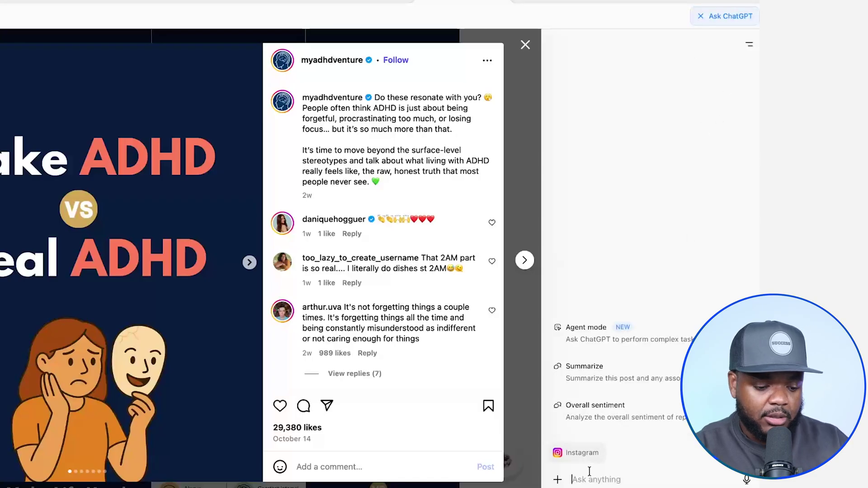
type("Scan this Instagram carousel and watch through every slide, describe the text and visuals on each image, and provide a detailed breakdown of the full flow so I can recreate it in the same style for my own content.")
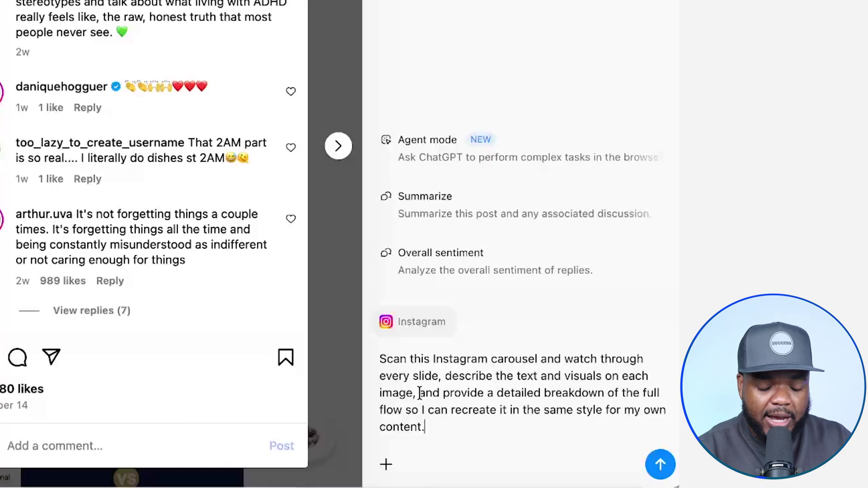
left_click(386, 467)
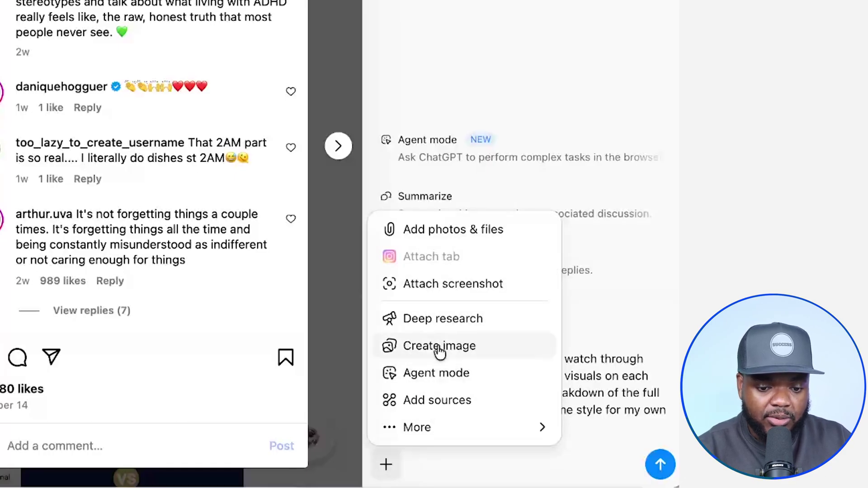
left_click(445, 376)
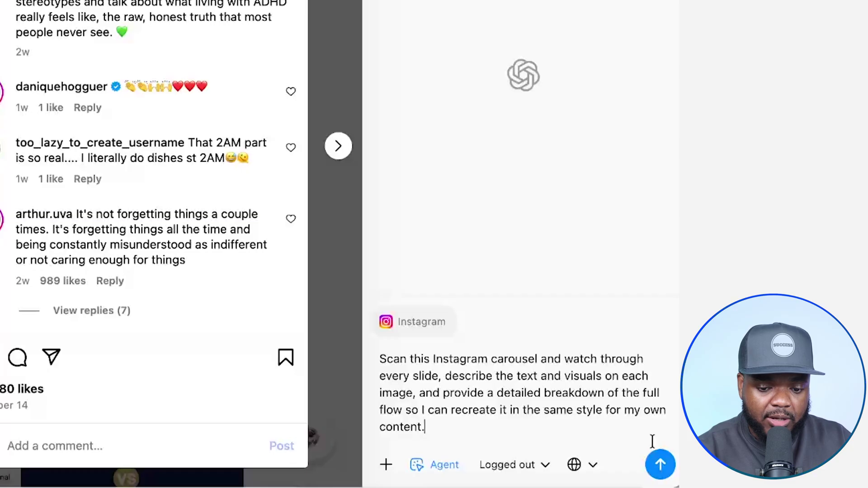
left_click(660, 465)
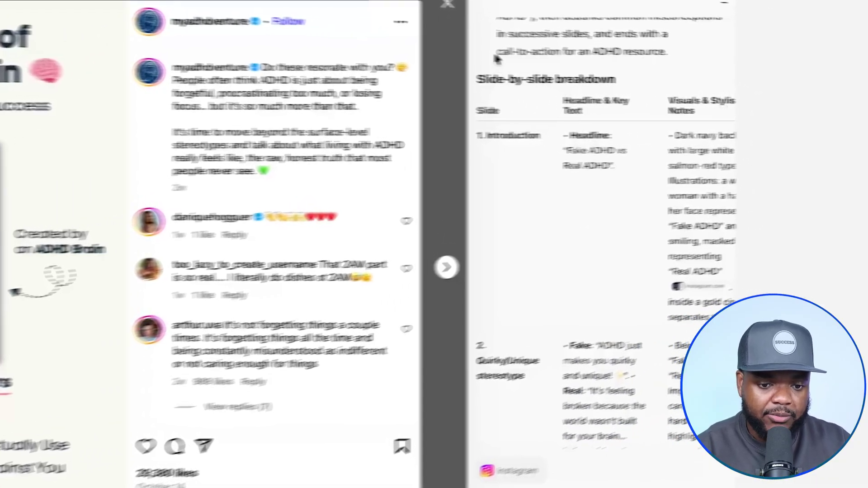
Review the slide-by-slide breakdown and request a Google Nano Banana prompt that recreates the entire image carousel with text in the same style
scroll(527, 272, "down", 3)
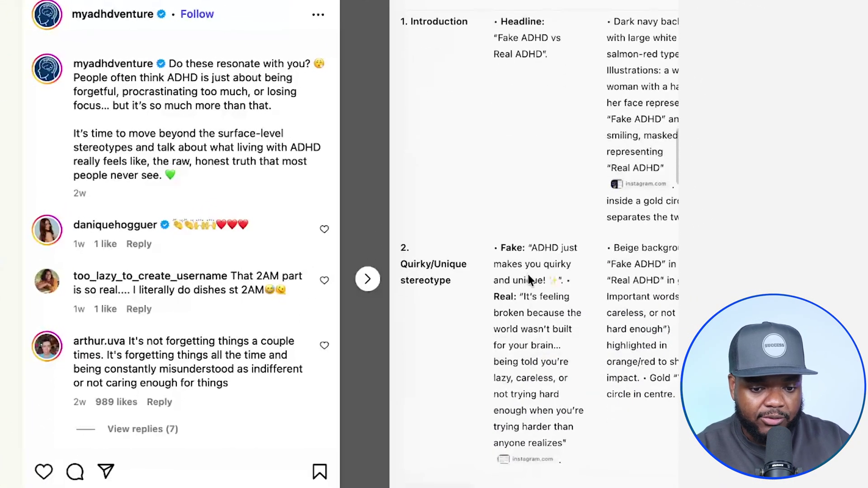
scroll(529, 275, "down", 15)
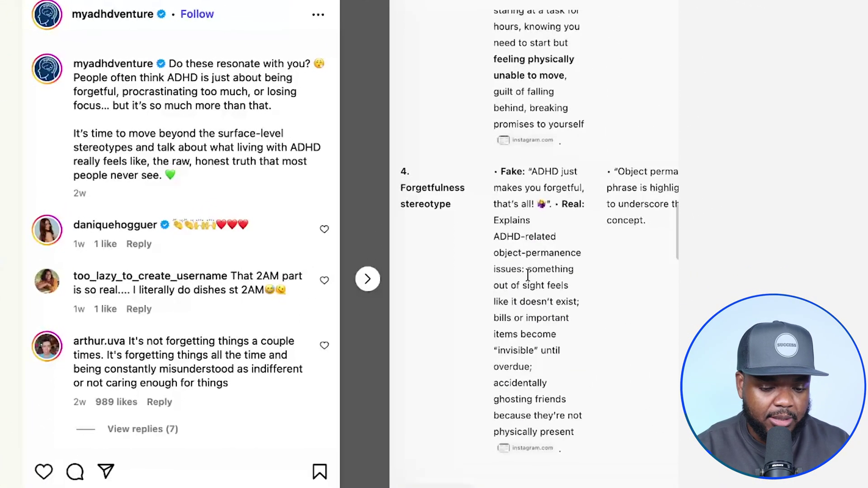
scroll(528, 275, "down", 6)
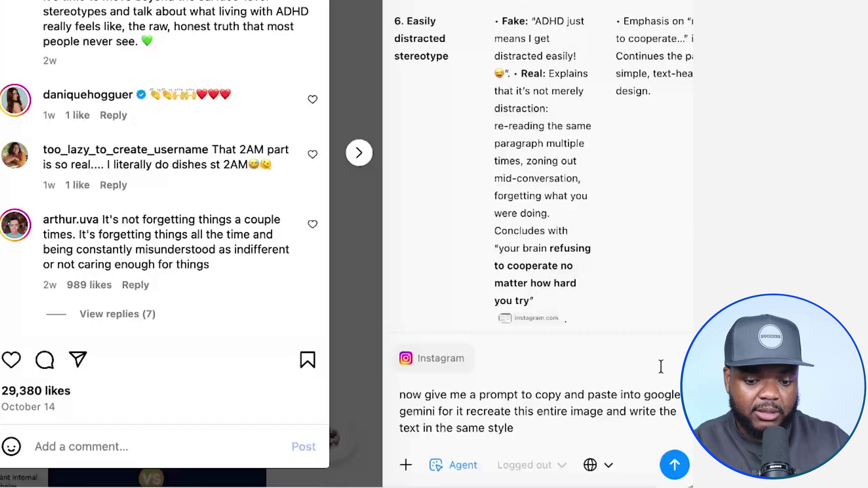
left_click(438, 411)
type("b")
key("BackSpace")
type("nano banana")
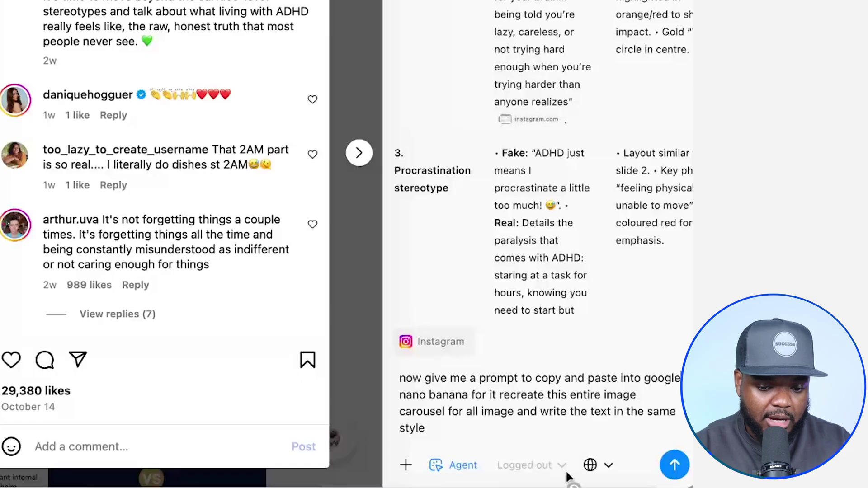
left_click(676, 465)
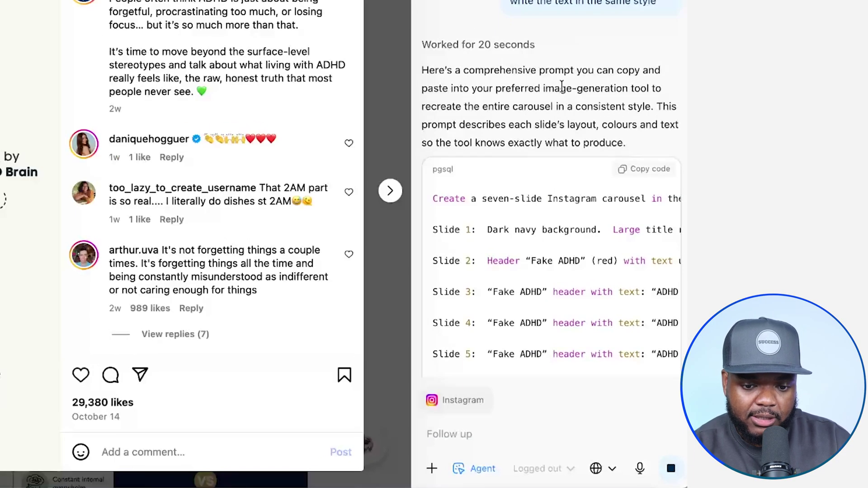
Copy the generated seven-slide carousel prompt, switch to Gemini, and submit it using the Create Image tool
scroll(561, 87, "down", 3)
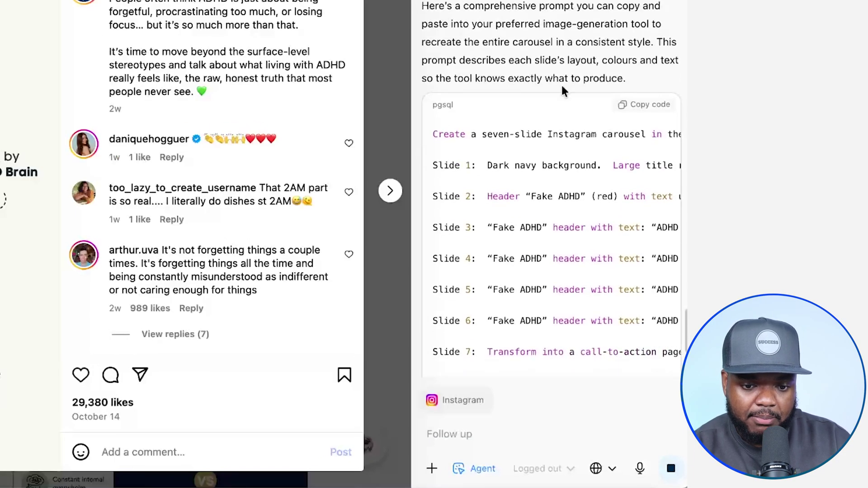
left_click(655, 108)
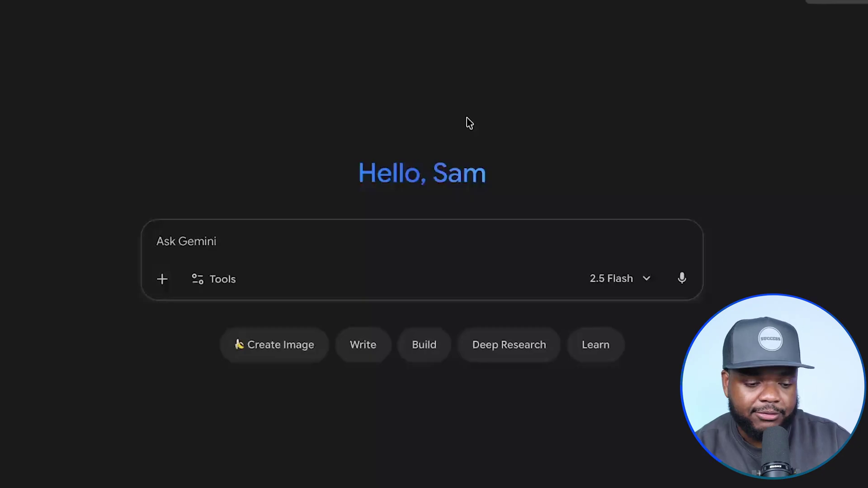
left_click(261, 355)
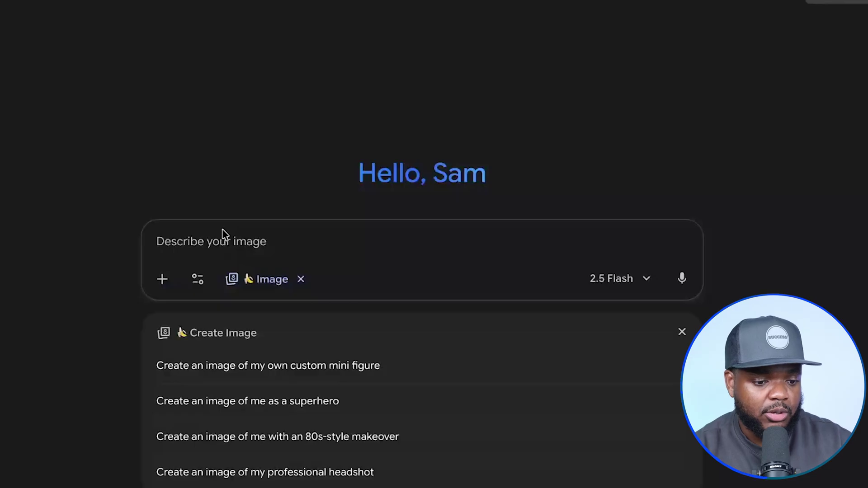
key("ctrl+v")
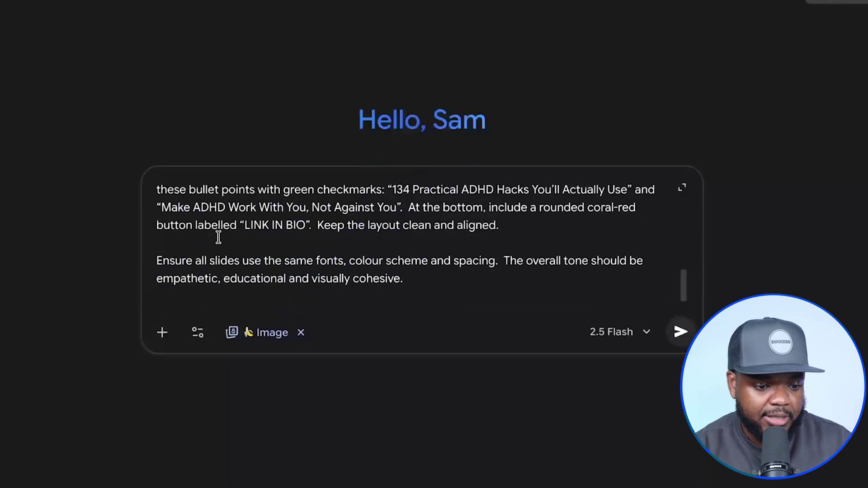
scroll(218, 237, "up", 15)
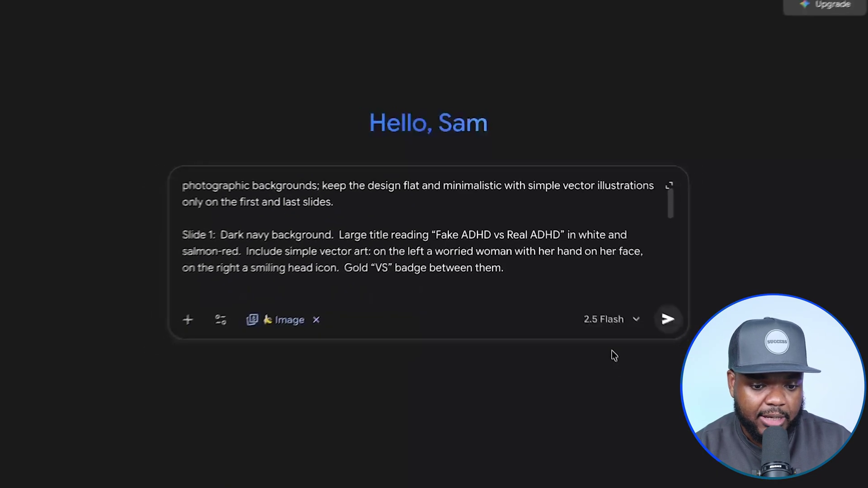
left_click(668, 320)
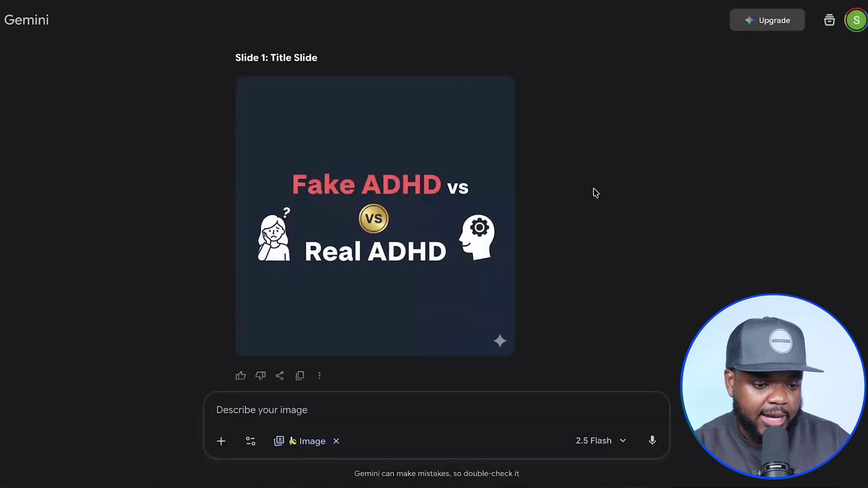
Inspect the generated title slide at enlarged size, and begin writing a follow-up image request starting with "nex"
left_click(392, 131)
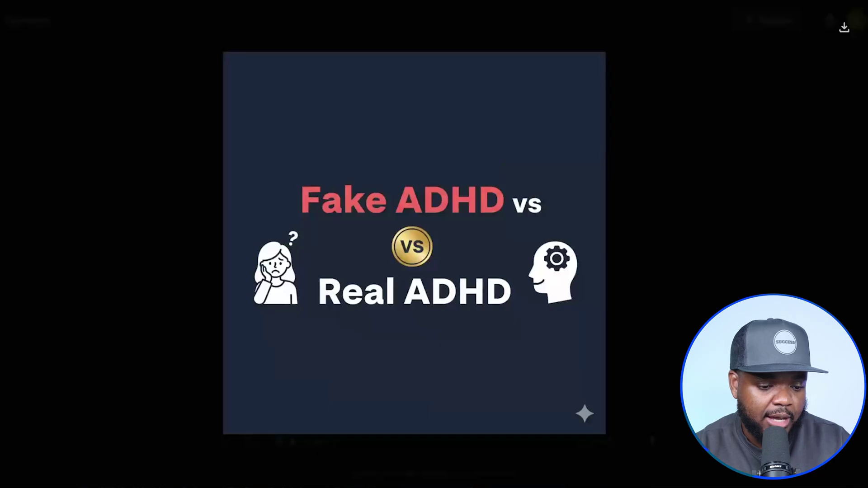
key("Escape")
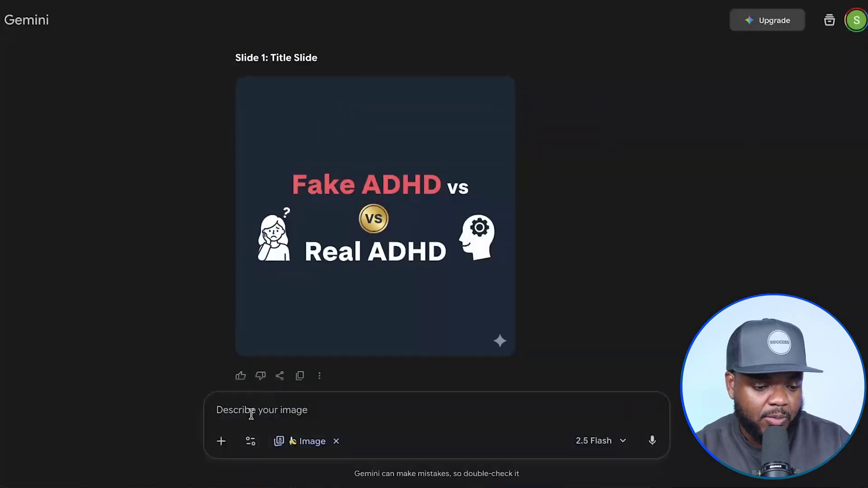
type("nex")
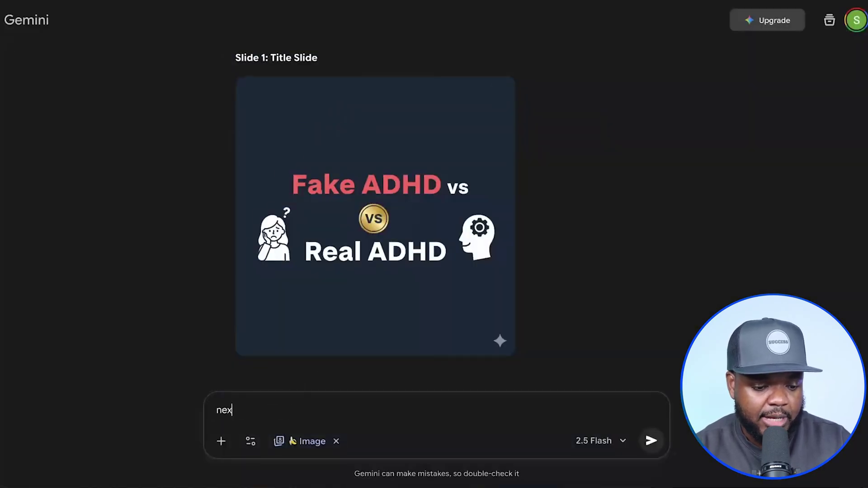